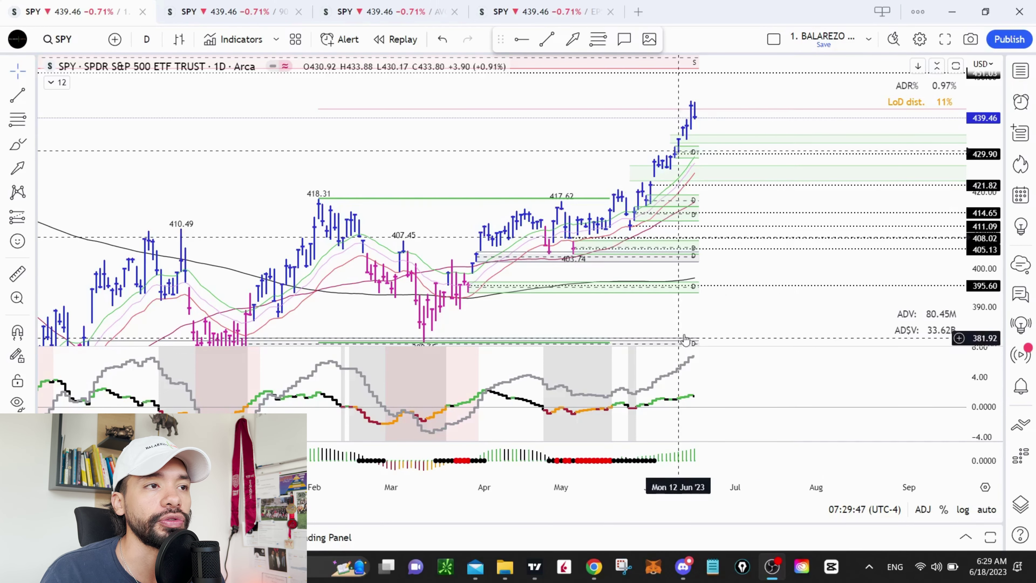
Circle the moving averages beneath the latest SPY daily bars as a temporary annotation and clear the mark.
{"action": "left_click_drag", "start_coordinate": [813, 193], "coordinate": [781, 191]}
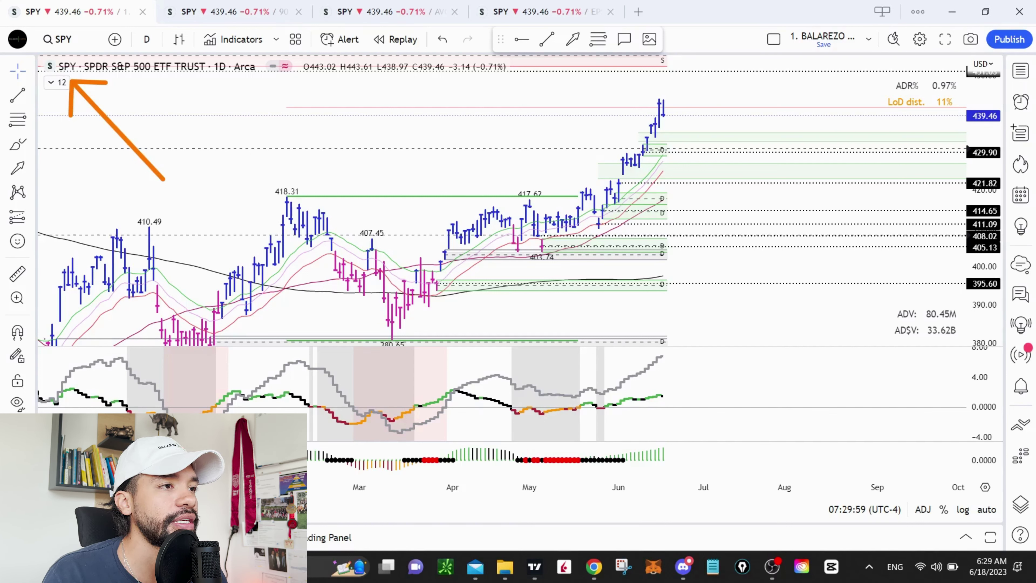
{"action": "left_click_drag", "start_coordinate": [744, 199], "coordinate": [742, 221]}
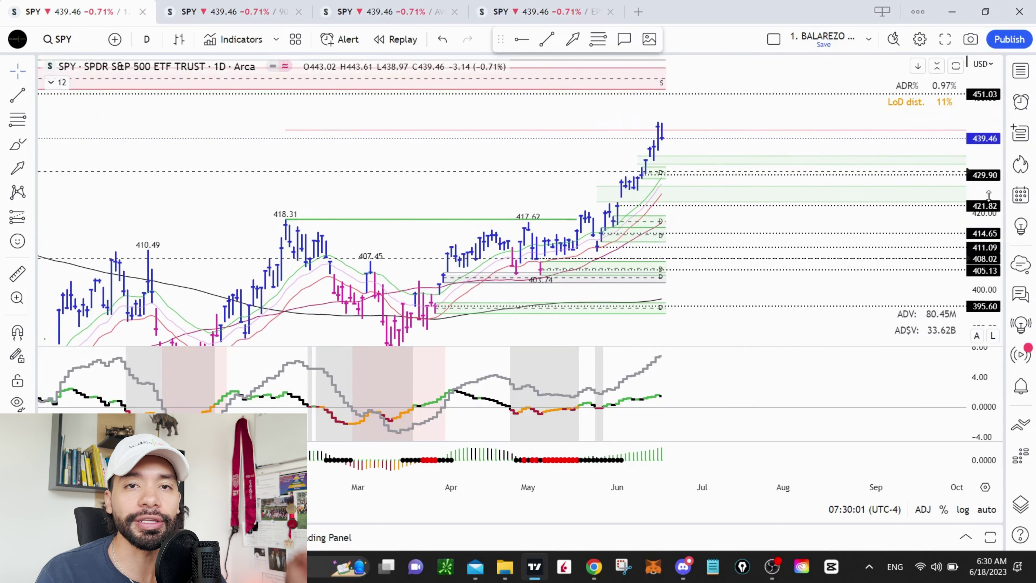
{"action": "left_click_drag", "start_coordinate": [989, 195], "coordinate": [989, 176]}
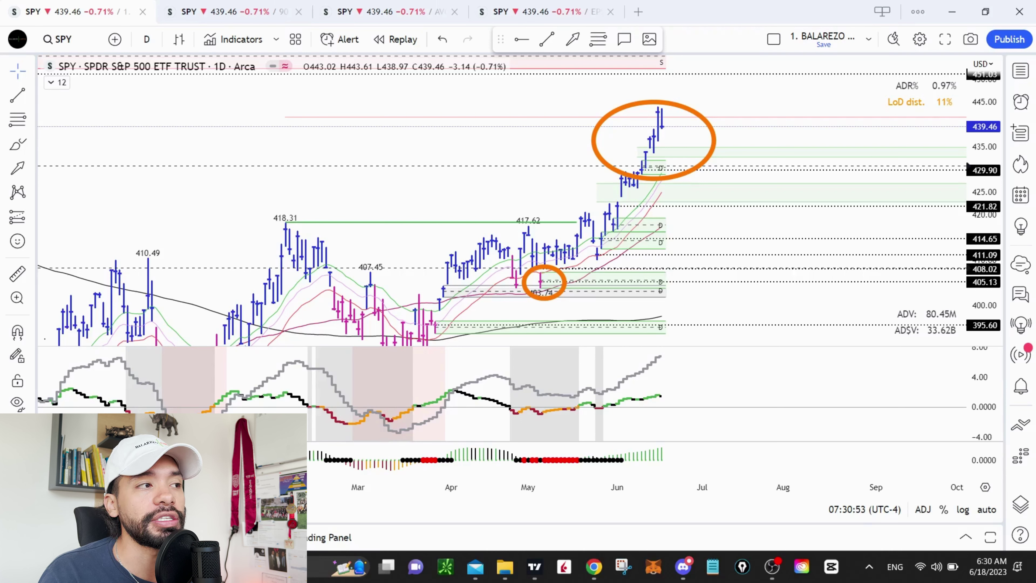
{"action": "left_click_drag", "start_coordinate": [653, 187], "coordinate": [681, 203]}
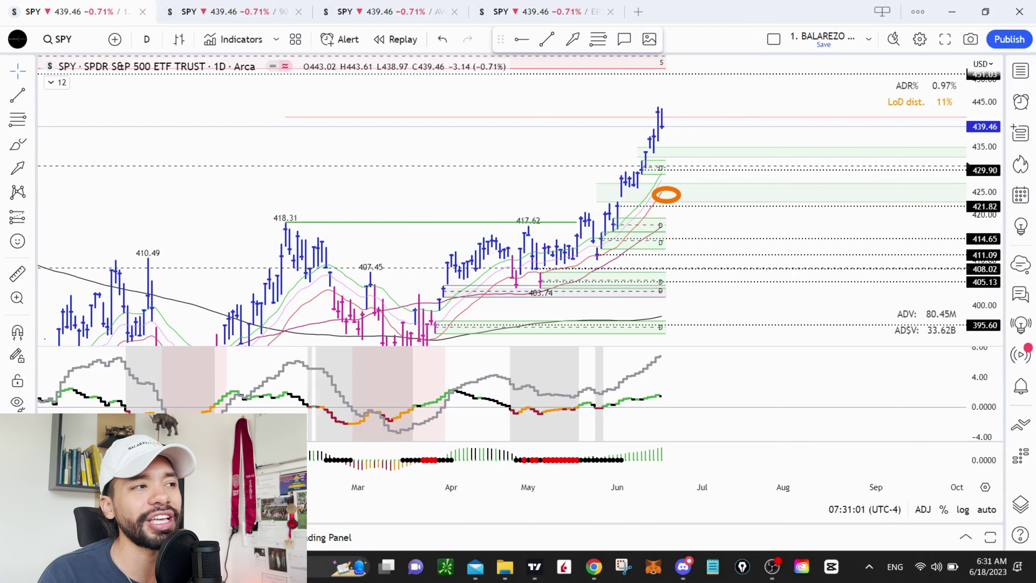
{"action": "key", "text": "Delete"}
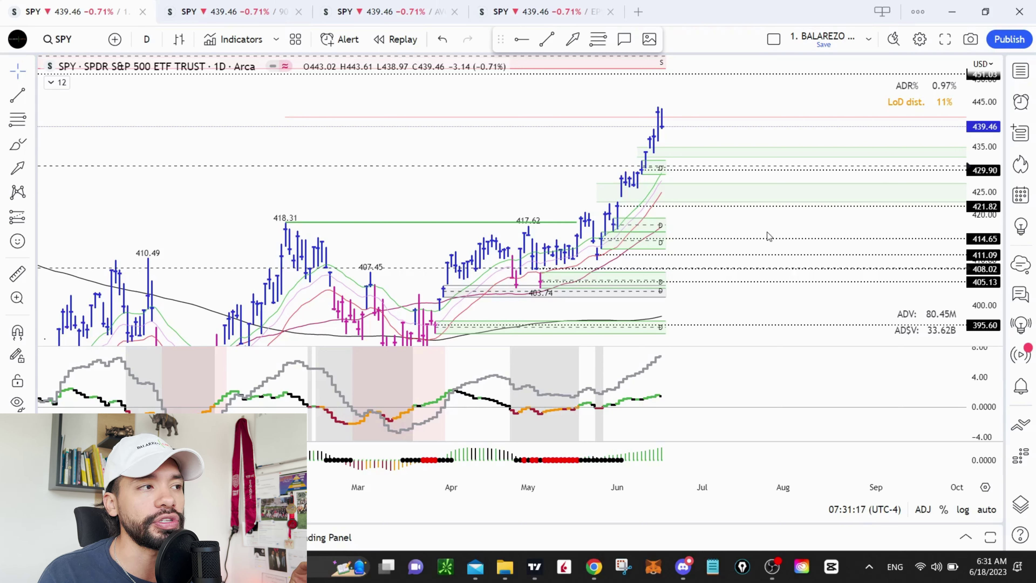
{"action": "left_click", "coordinate": [664, 181]}
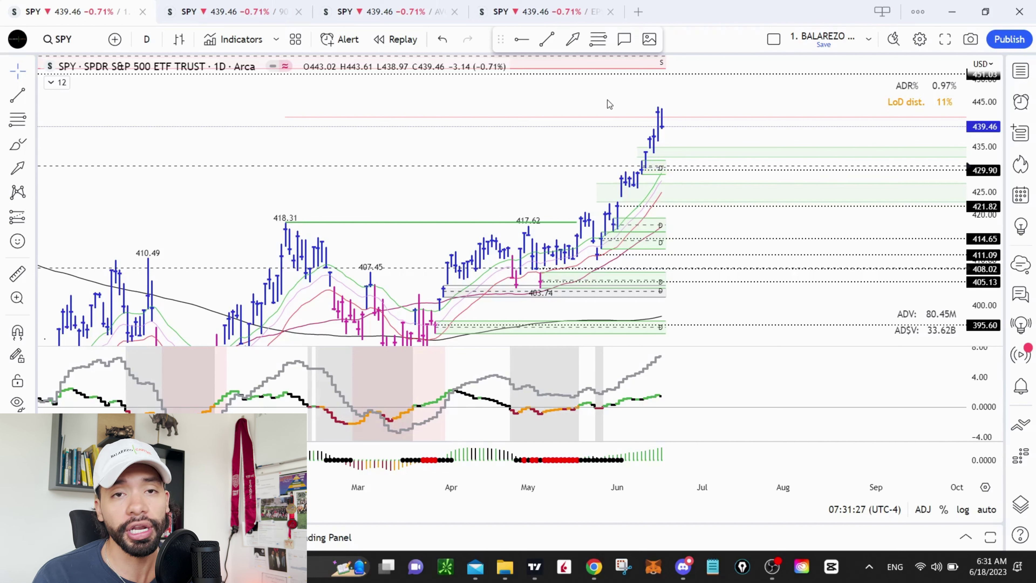
Circle the May–June rally, the early-May pullback lows and the April and May momentum dots, and clear the marks.
{"action": "left_click_drag", "start_coordinate": [513, 94], "coordinate": [759, 288]}
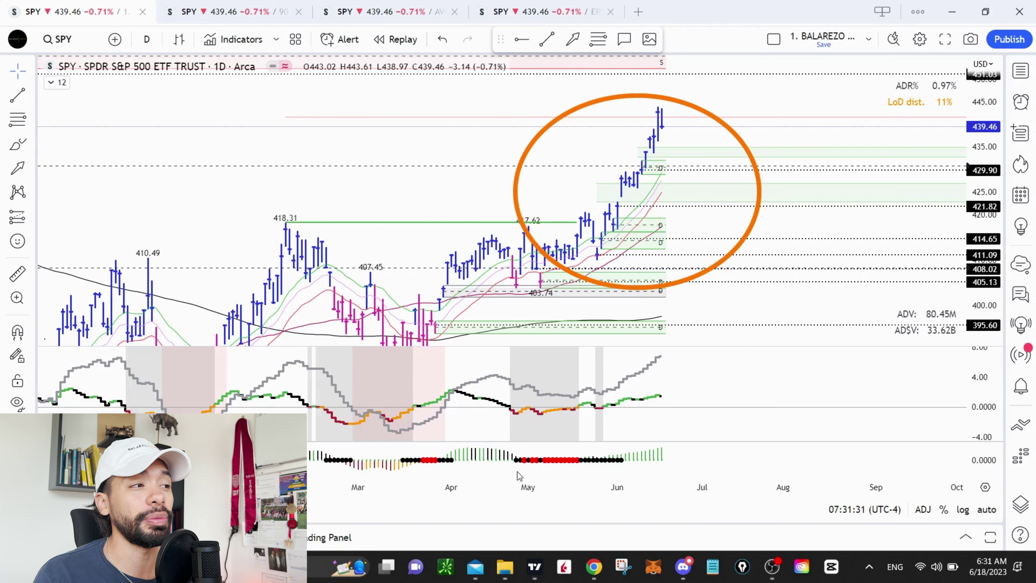
{"action": "left_click_drag", "start_coordinate": [493, 446], "coordinate": [600, 522]}
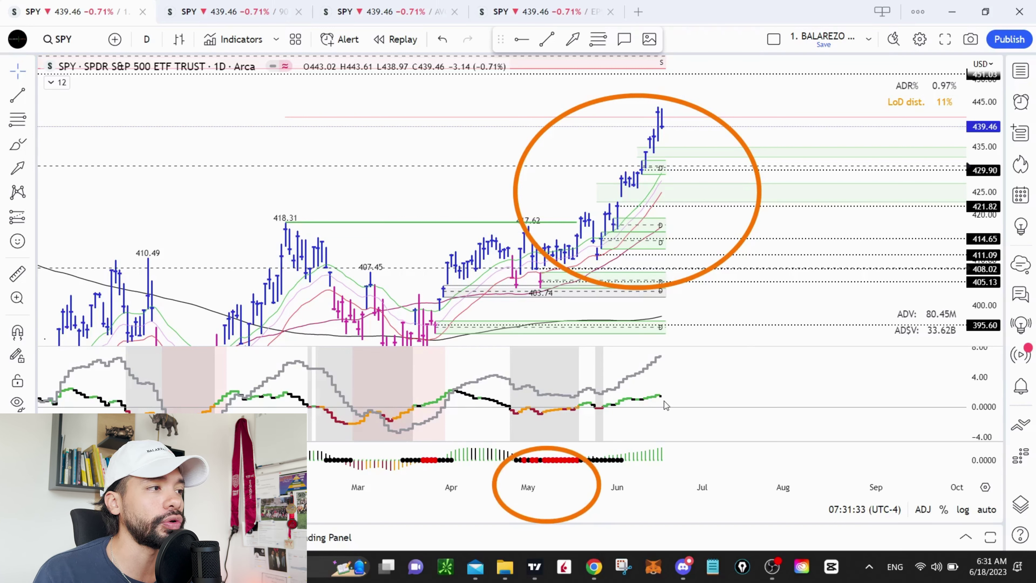
{"action": "left_click_drag", "start_coordinate": [490, 254], "coordinate": [555, 302]}
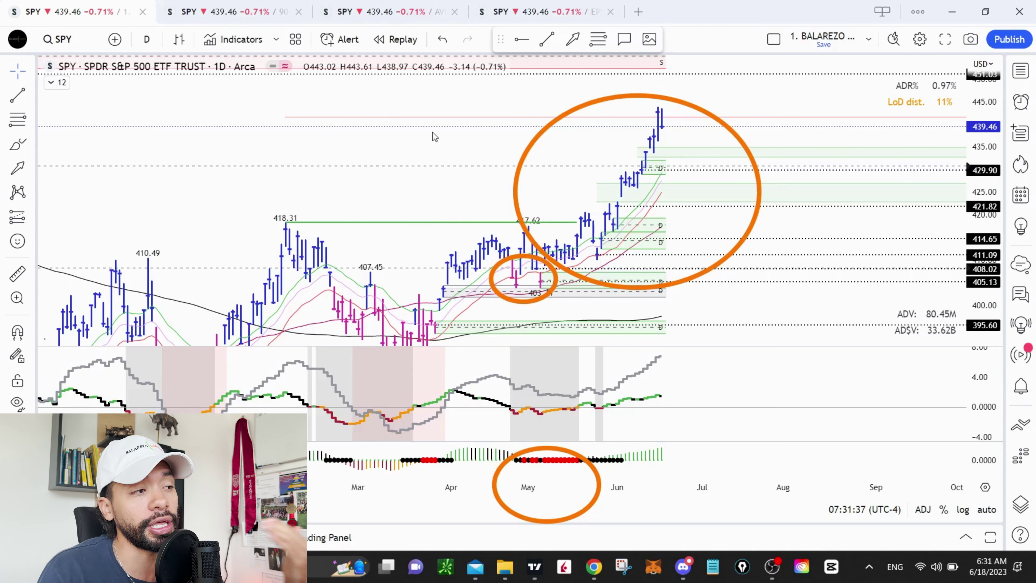
{"action": "left_click_drag", "start_coordinate": [432, 132], "coordinate": [815, 356]}
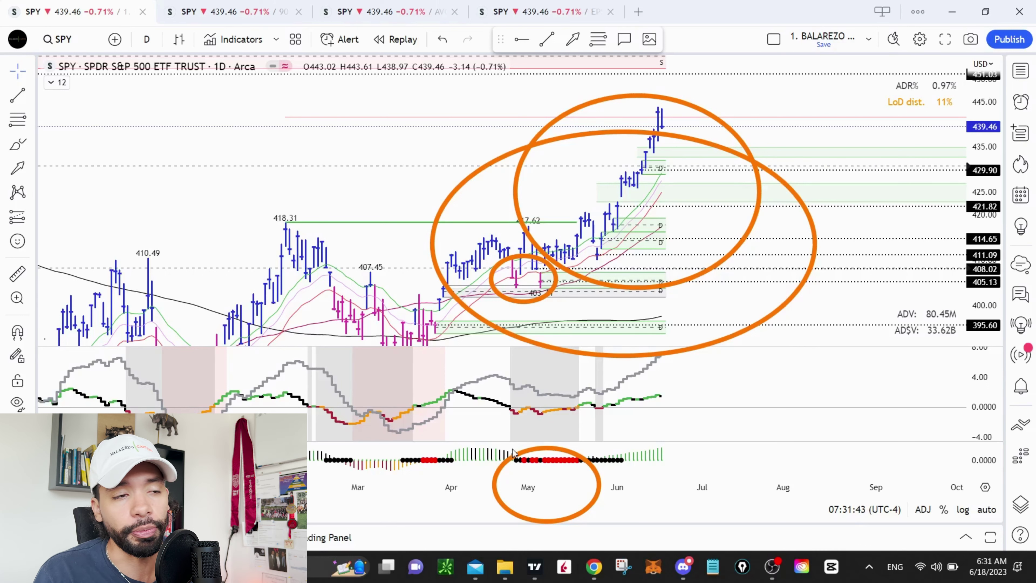
{"action": "left_click_drag", "start_coordinate": [421, 440], "coordinate": [485, 514]}
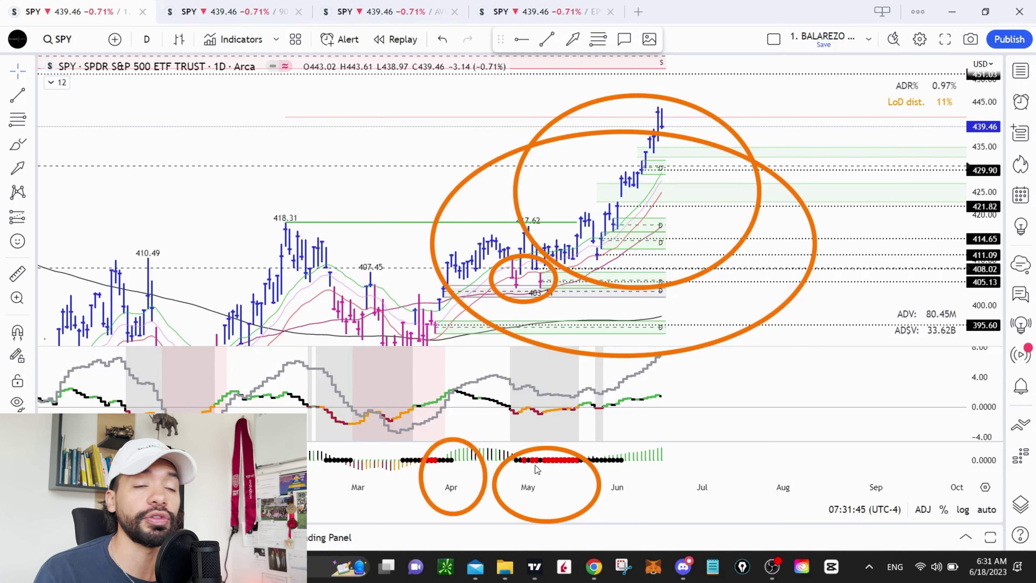
{"action": "key", "text": "Escape"}
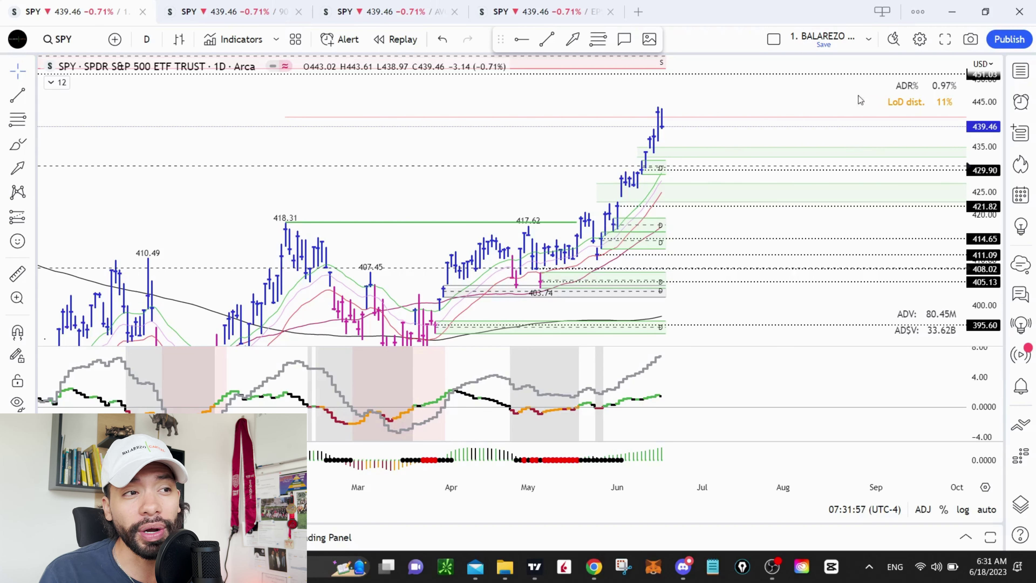
Mark the area ahead of the latest bars, the 418.31 swing high and the 380.65 swing low with circles, and clear them.
{"action": "left_click_drag", "start_coordinate": [752, 95], "coordinate": [856, 128]}
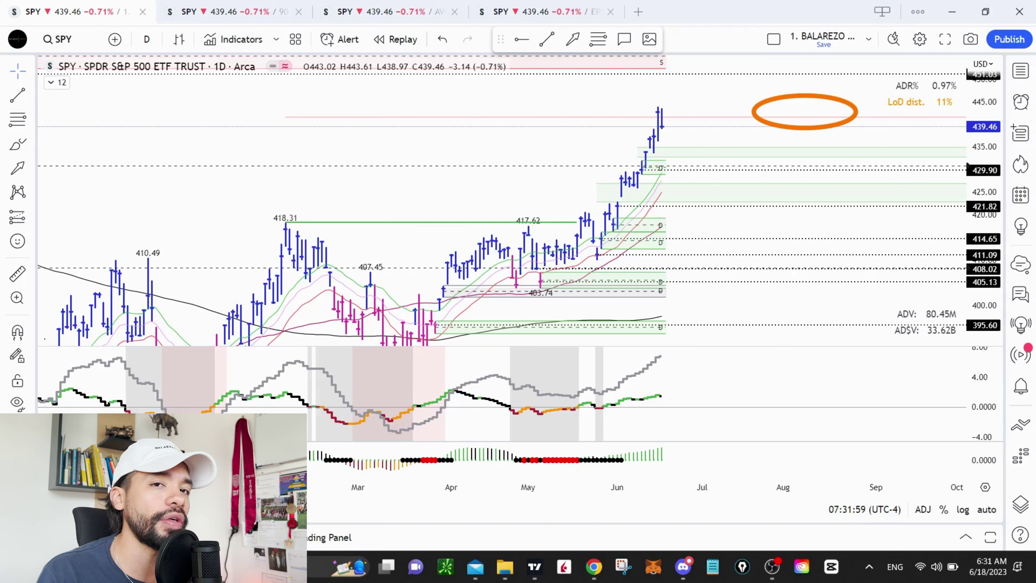
{"action": "key", "text": "Escape"}
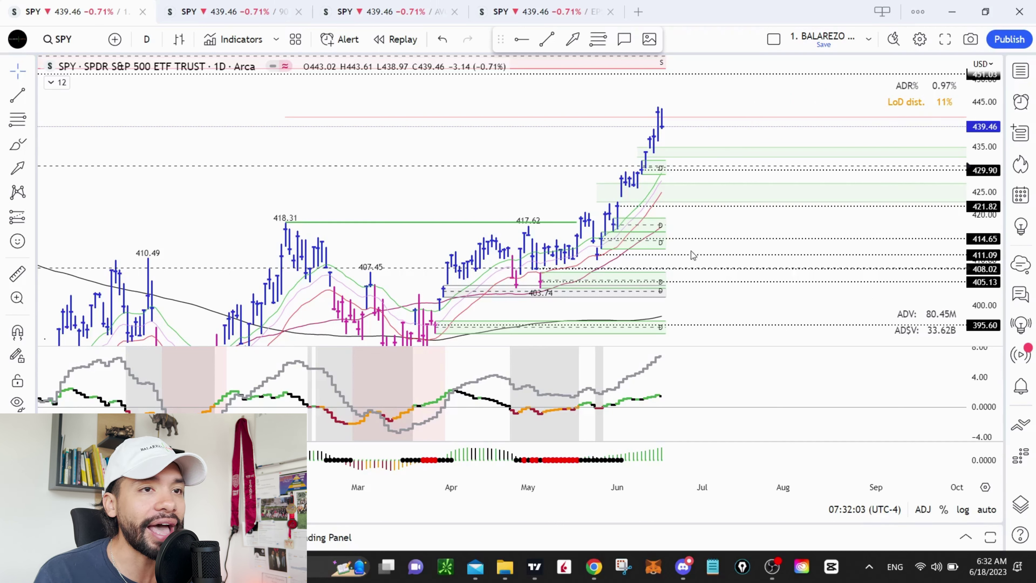
{"action": "left_click_drag", "start_coordinate": [258, 198], "coordinate": [326, 241]}
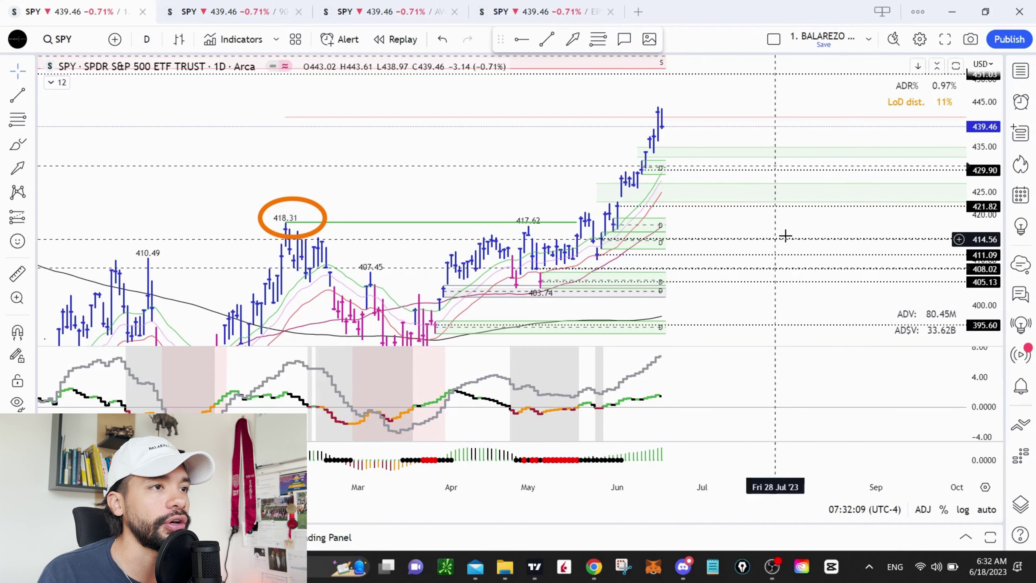
{"action": "left_click_drag", "start_coordinate": [786, 234], "coordinate": [793, 177]}
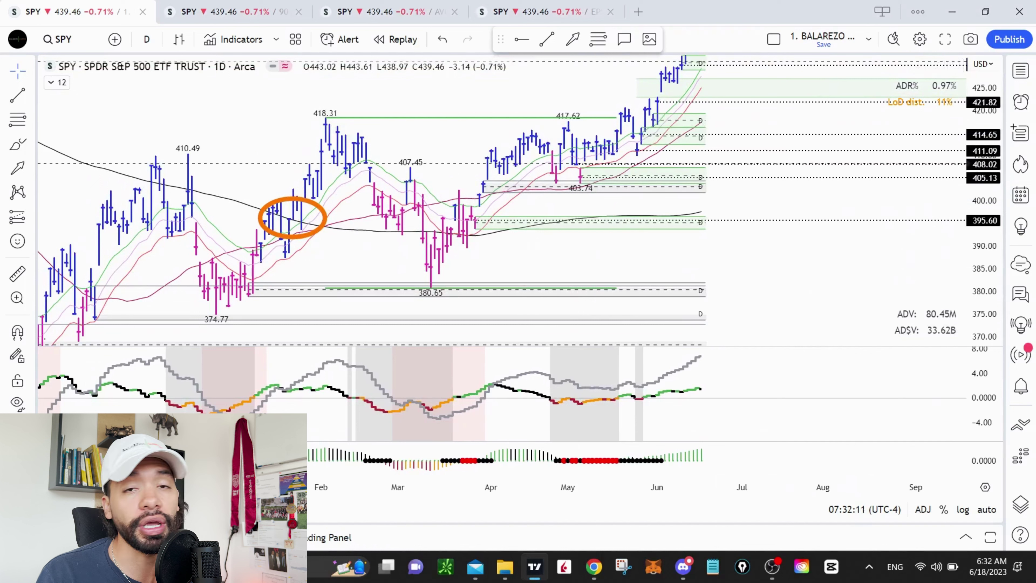
{"action": "left_click_drag", "start_coordinate": [430, 267], "coordinate": [479, 309]}
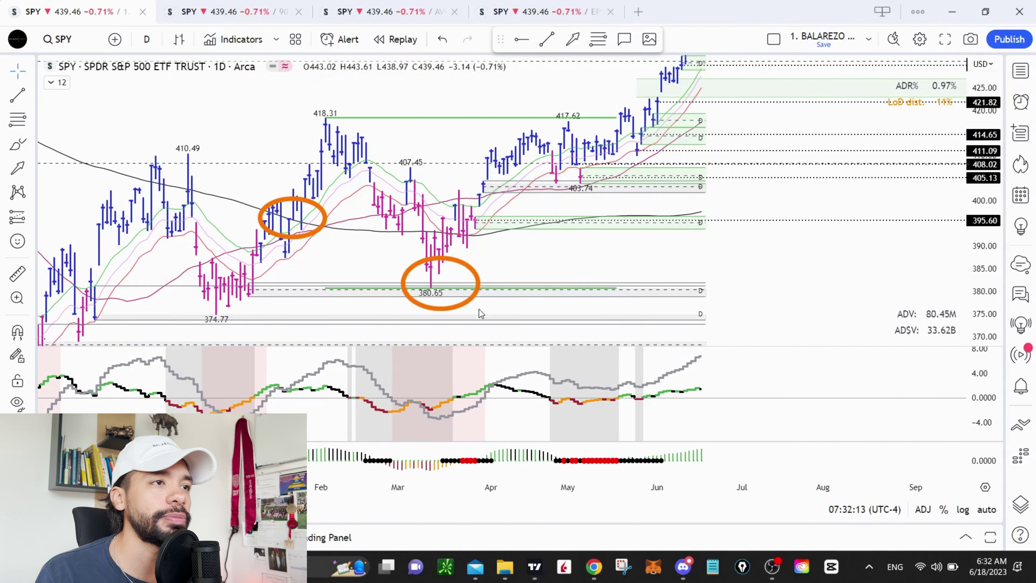
{"action": "key", "text": "Escape"}
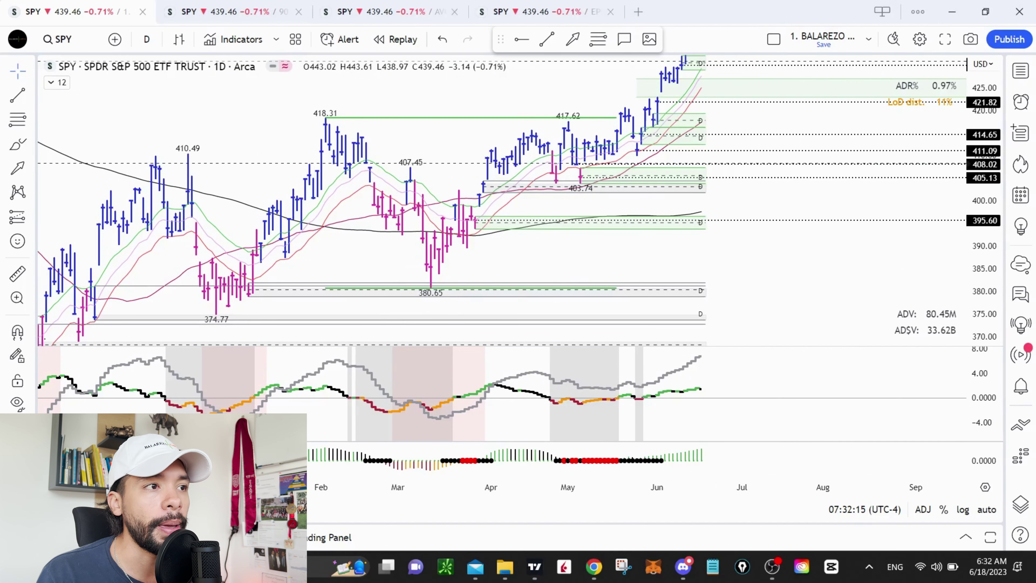
Circle the June readings in both lower indicator panes, marking the ends of the grey and green lines, and clear the marks.
{"action": "left_click", "coordinate": [800, 224]}
{"action": "left_click_drag", "start_coordinate": [799, 225], "coordinate": [777, 289]}
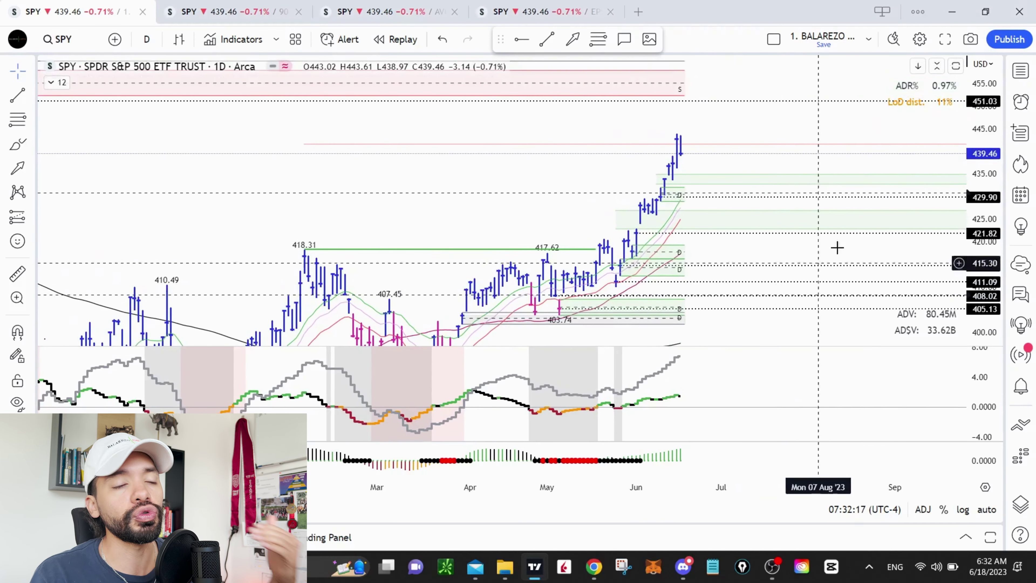
{"action": "left_click_drag", "start_coordinate": [980, 220], "coordinate": [982, 205]}
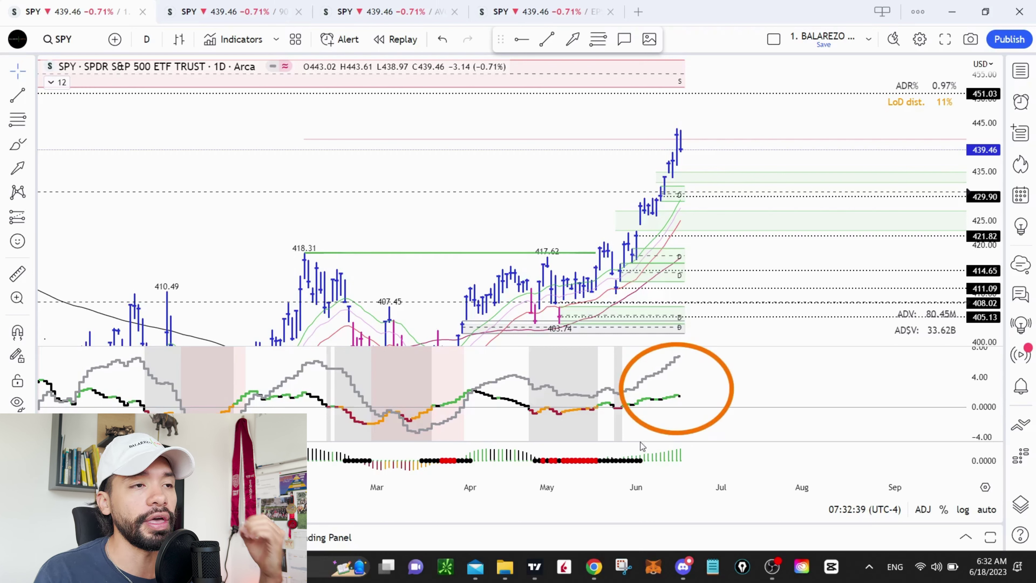
{"action": "mouse_move", "coordinate": [640, 442]}
{"action": "left_mouse_down"}
{"action": "mouse_move", "coordinate": [730, 483]}
{"action": "mouse_move", "coordinate": [724, 447]}
{"action": "left_mouse_up"}
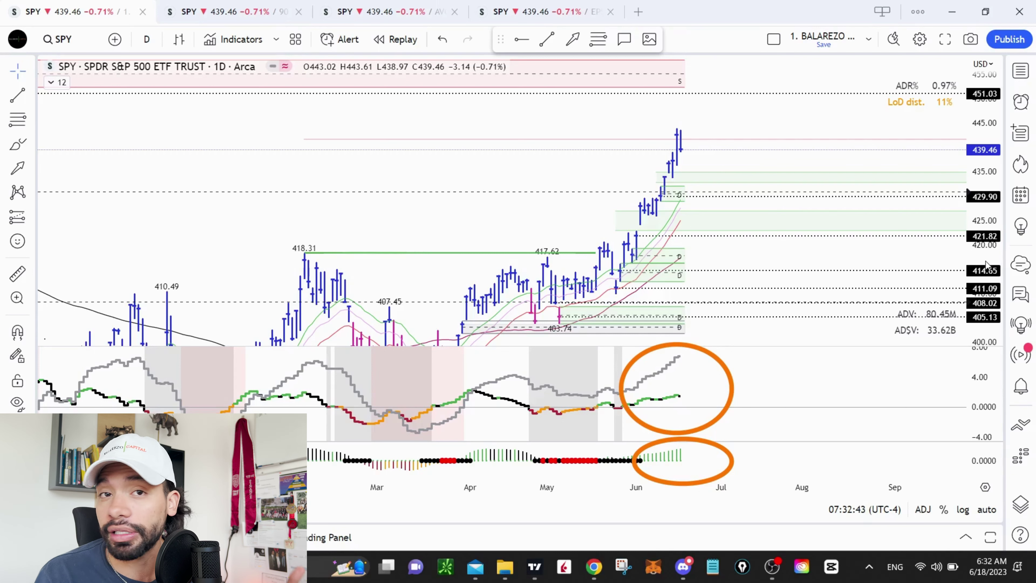
{"action": "left_click_drag", "start_coordinate": [628, 347], "coordinate": [673, 341]}
{"action": "left_click_drag", "start_coordinate": [708, 427], "coordinate": [709, 428]}
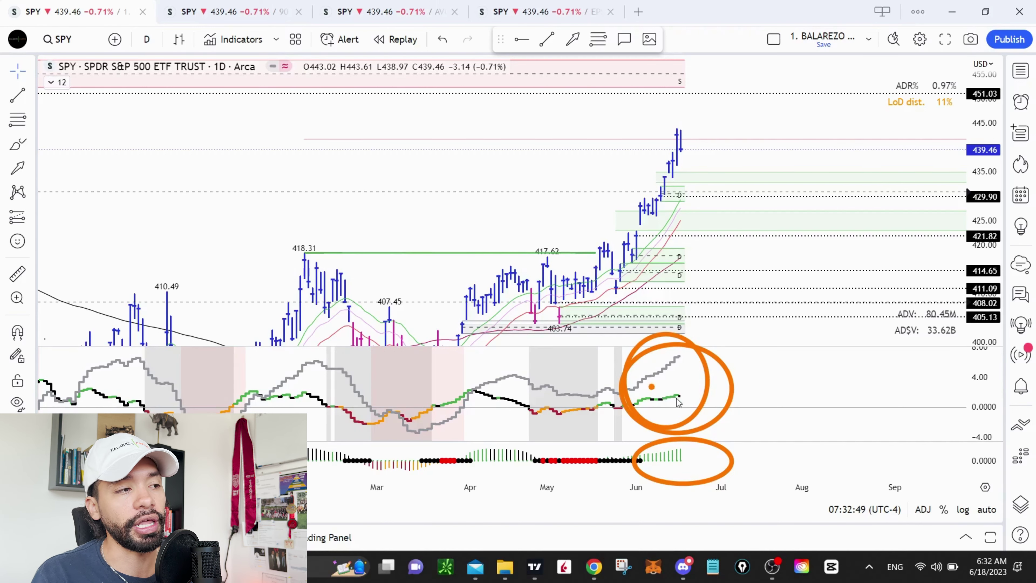
{"action": "left_click_drag", "start_coordinate": [665, 393], "coordinate": [707, 413]}
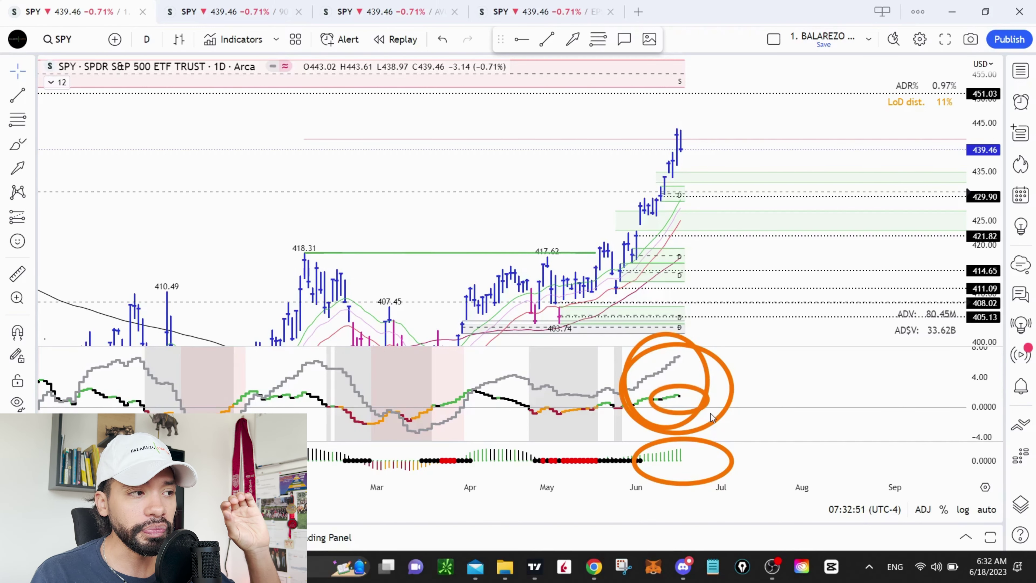
{"action": "left_click_drag", "start_coordinate": [664, 338], "coordinate": [698, 380]}
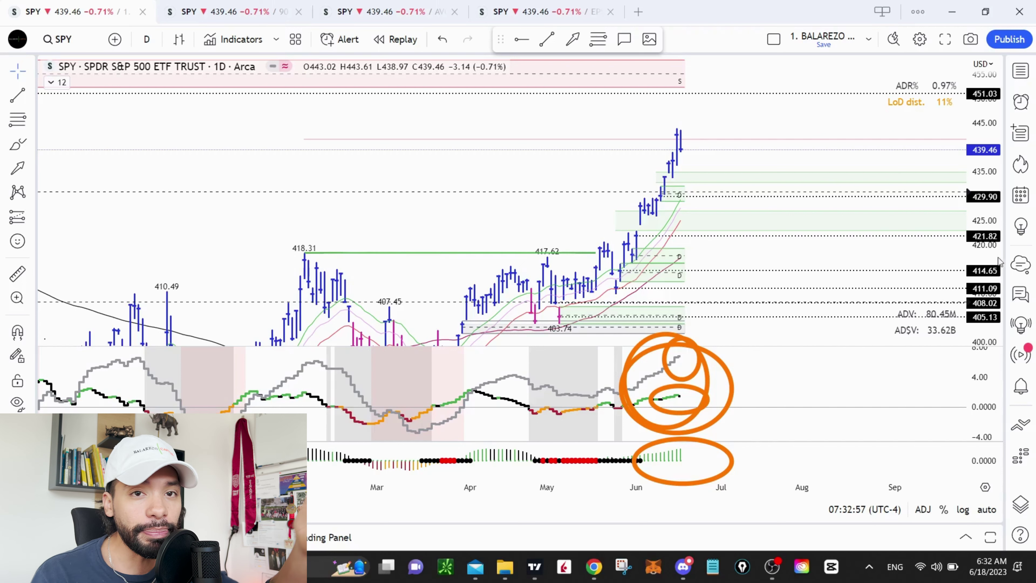
{"action": "key", "text": "Escape"}
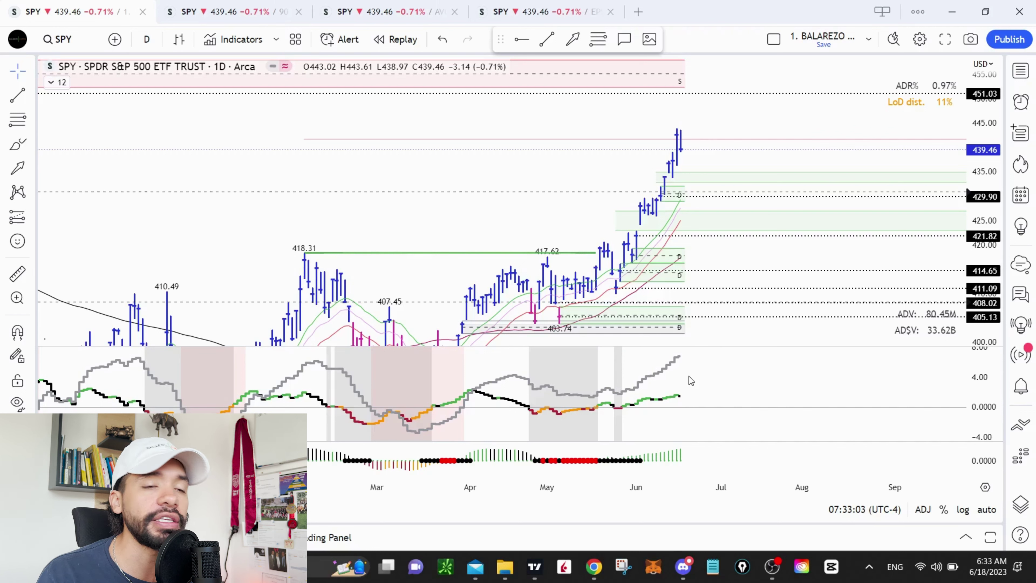
Point an arrow at the June price gap and turn off Extend alert lines from the SPY CLOSE GAP - SUPPORT alert.
{"action": "mouse_move", "coordinate": [644, 431]}
{"action": "left_mouse_down"}
{"action": "mouse_move", "coordinate": [669, 489]}
{"action": "mouse_move", "coordinate": [720, 436]}
{"action": "left_mouse_up"}
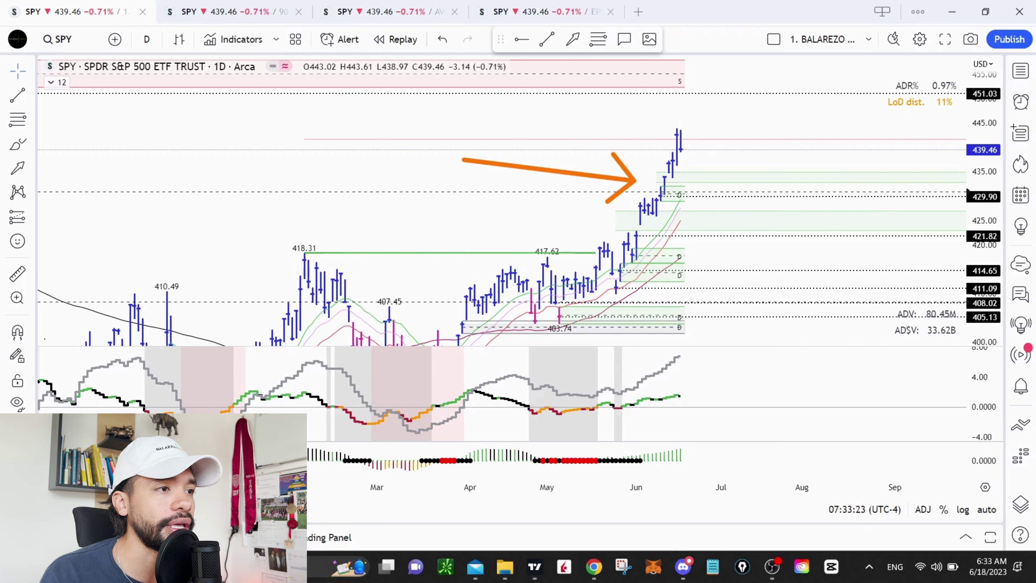
{"action": "right_click", "coordinate": [878, 192]}
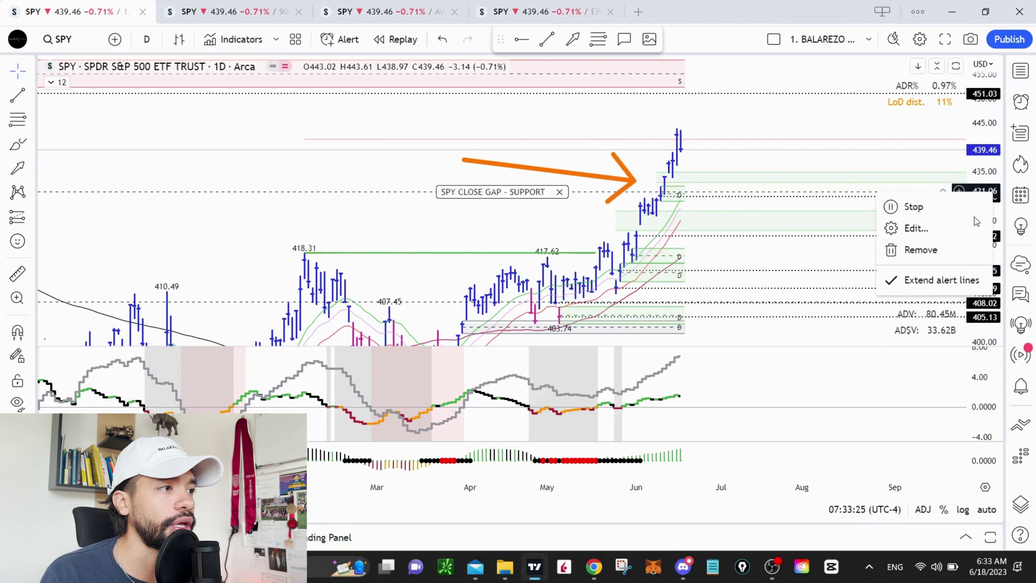
{"action": "left_click", "coordinate": [928, 282]}
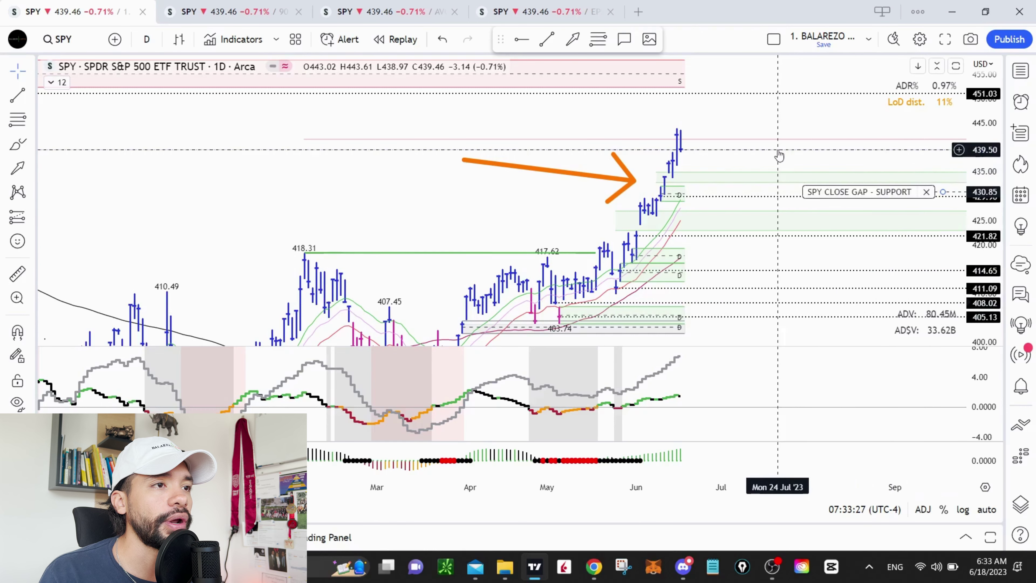
Circle the support zone around 430 on the SPY daily chart and clear all annotation marks.
{"action": "left_click_drag", "start_coordinate": [814, 259], "coordinate": [810, 247]}
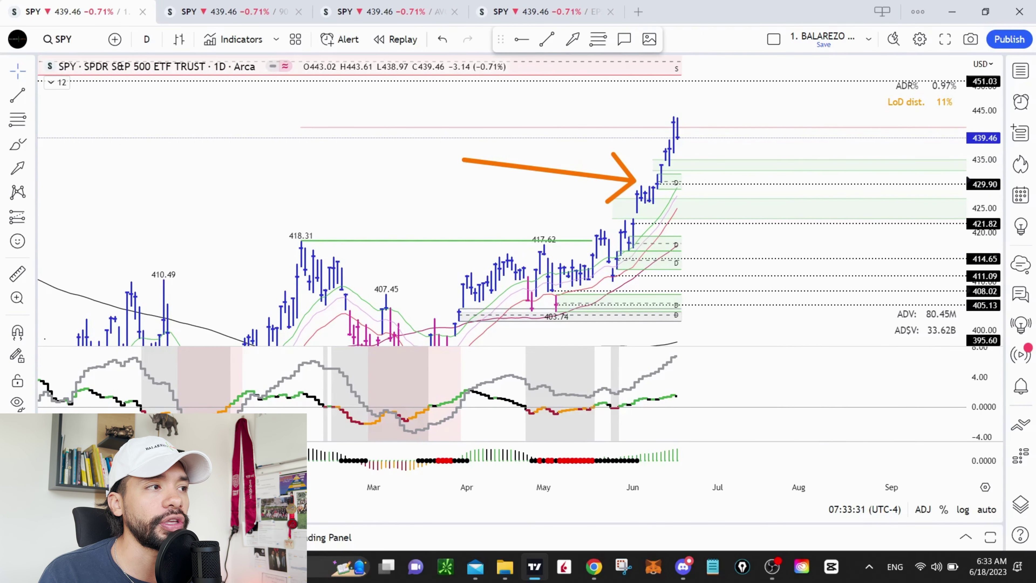
{"action": "left_click", "coordinate": [643, 164]}
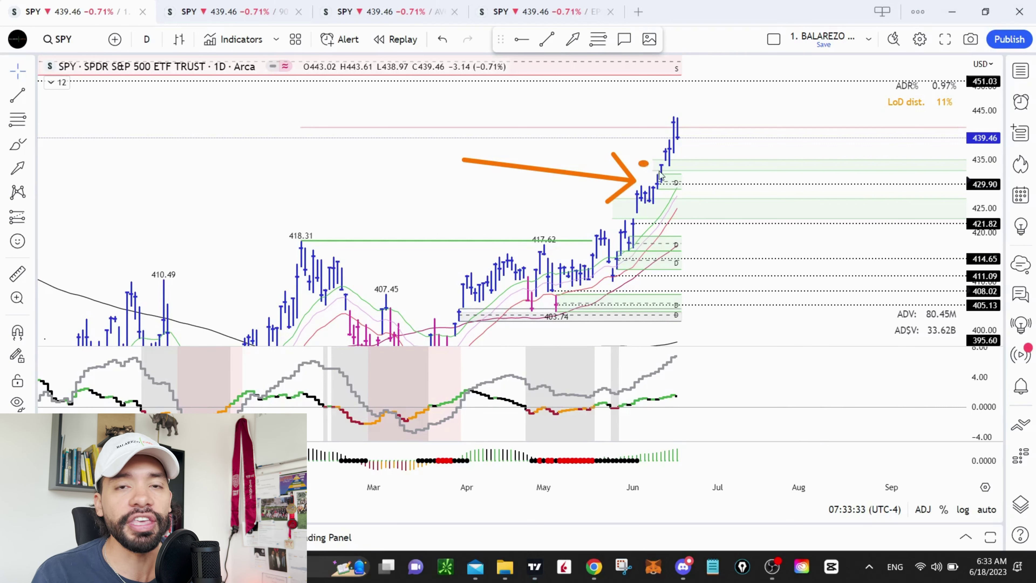
{"action": "left_click_drag", "start_coordinate": [658, 171], "coordinate": [702, 195]}
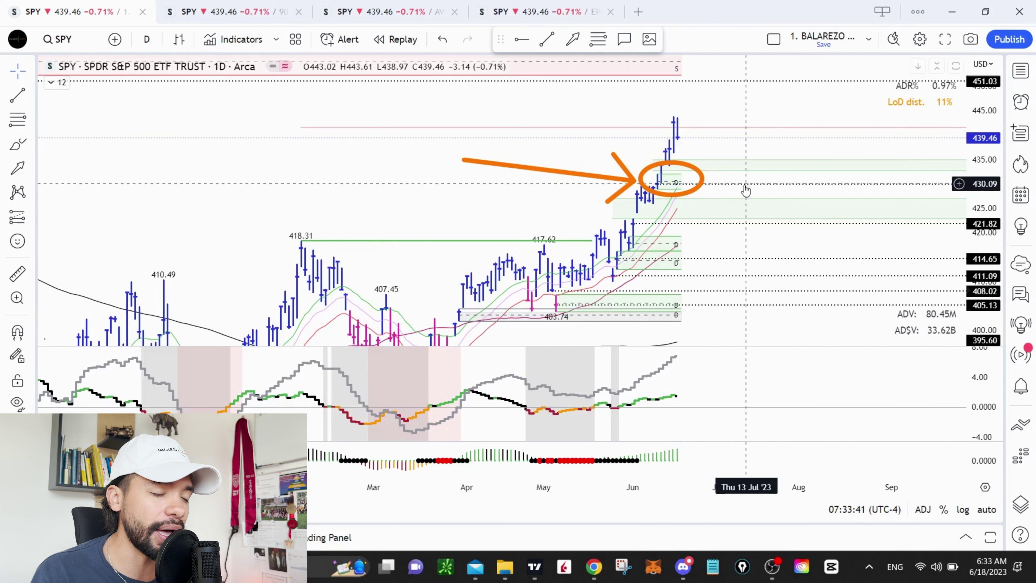
{"action": "key", "text": "ctrl+shift+7"}
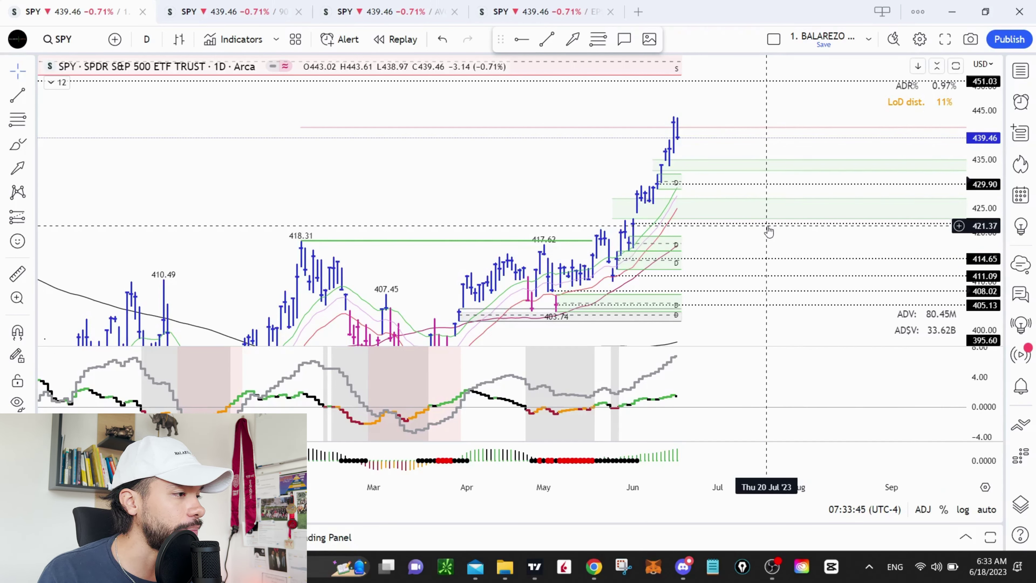
View the Saved Pictures folder in File Explorer, minimize it and show the desktop.
{"action": "mouse_move", "coordinate": [513, 568]}
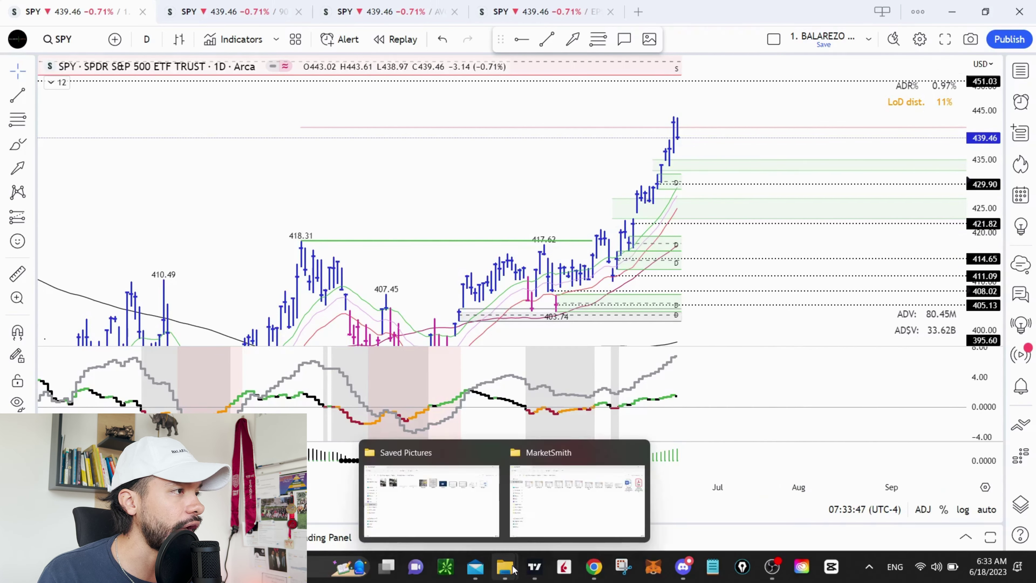
{"action": "left_click", "coordinate": [430, 496]}
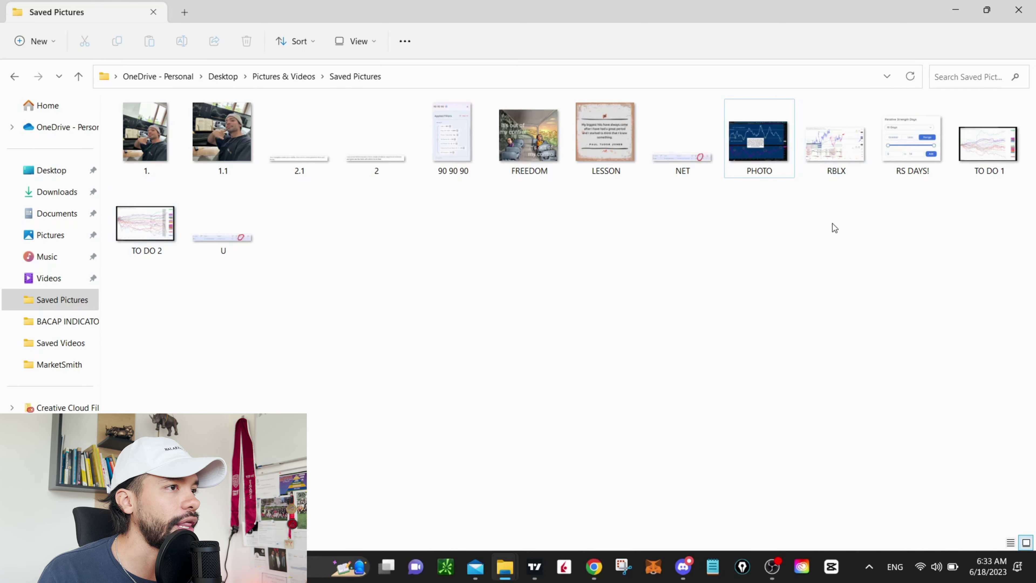
{"action": "left_click", "coordinate": [953, 11]}
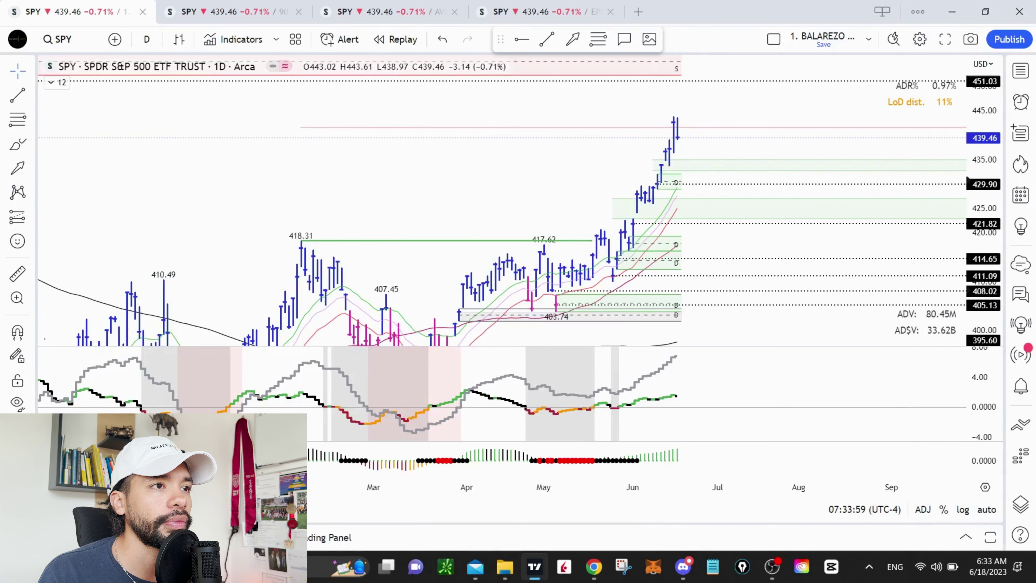
{"action": "left_click", "coordinate": [1035, 581]}
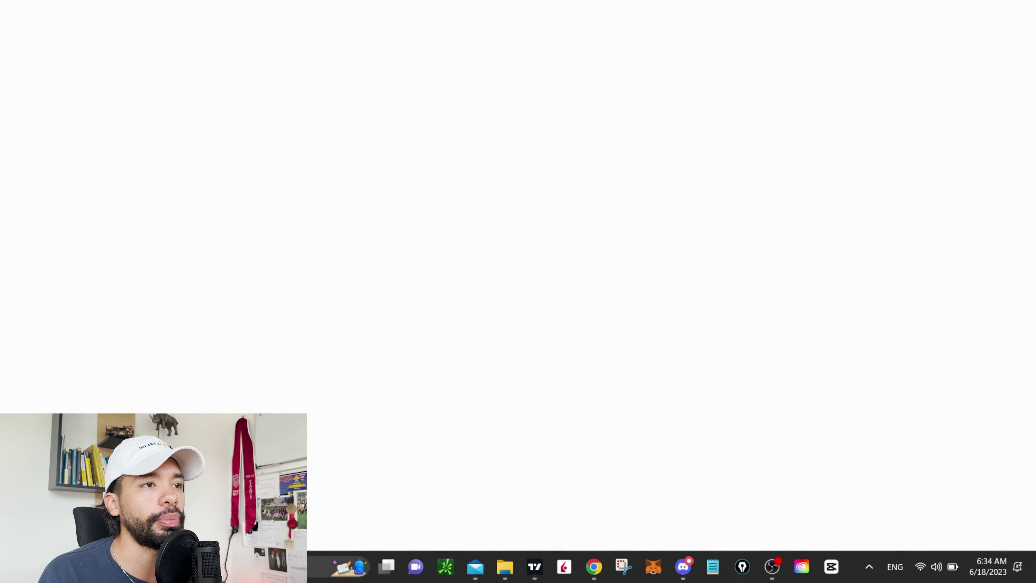
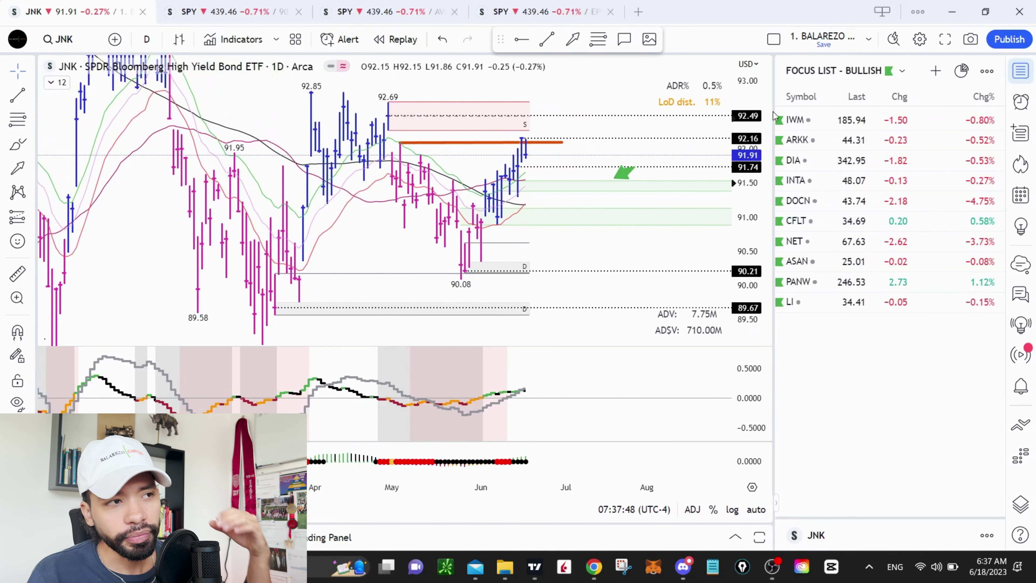
Frame the symbol column of the bullish focus list with a rectangle, and clear the mark.
{"action": "left_click_drag", "start_coordinate": [757, 90], "coordinate": [852, 353]}
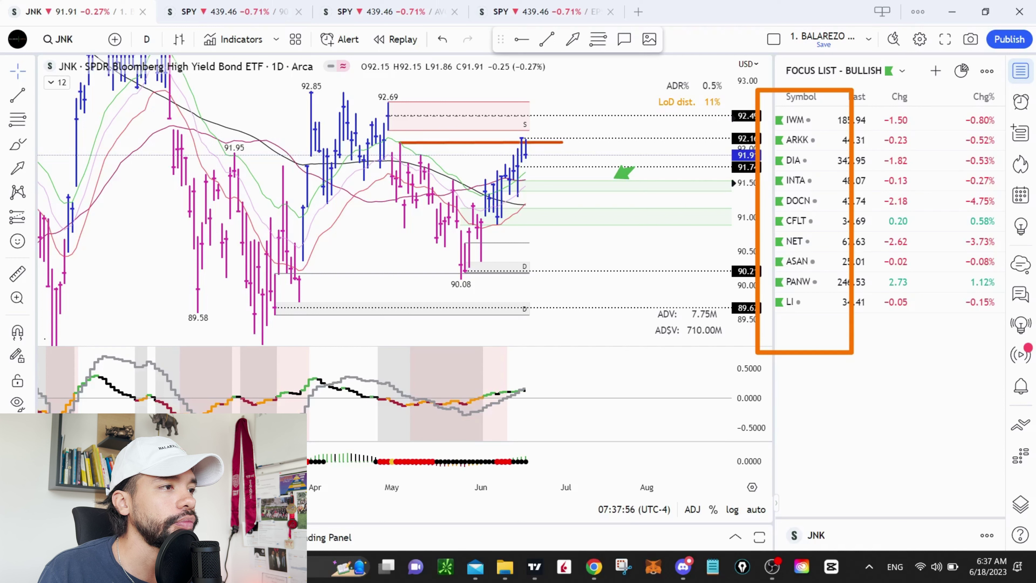
{"action": "key", "text": "Escape"}
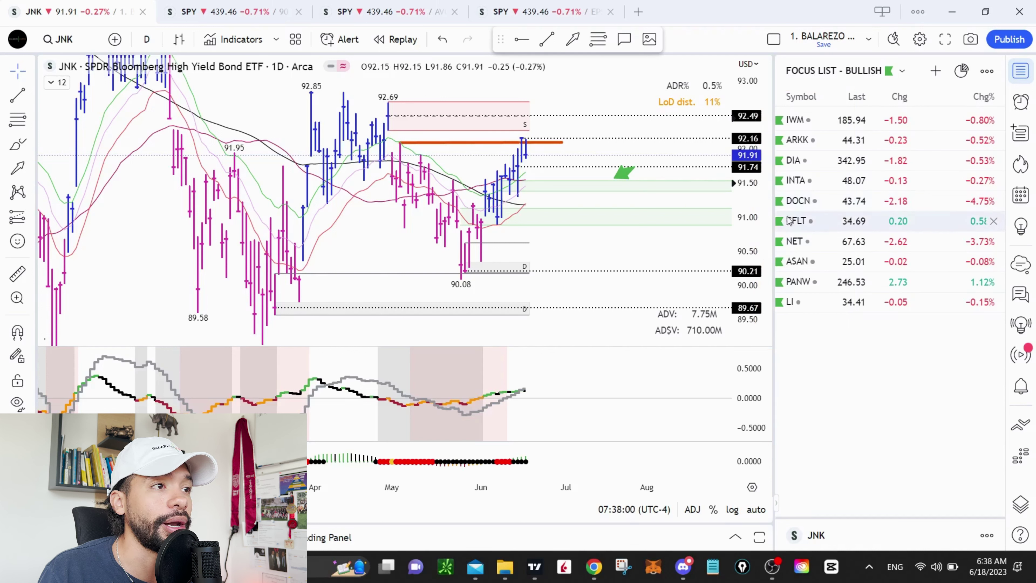
Open the IWM daily chart from the bullish focus list and hide the watchlist.
{"action": "left_click_drag", "start_coordinate": [775, 226], "coordinate": [942, 229]}
{"action": "left_click", "coordinate": [935, 125]}
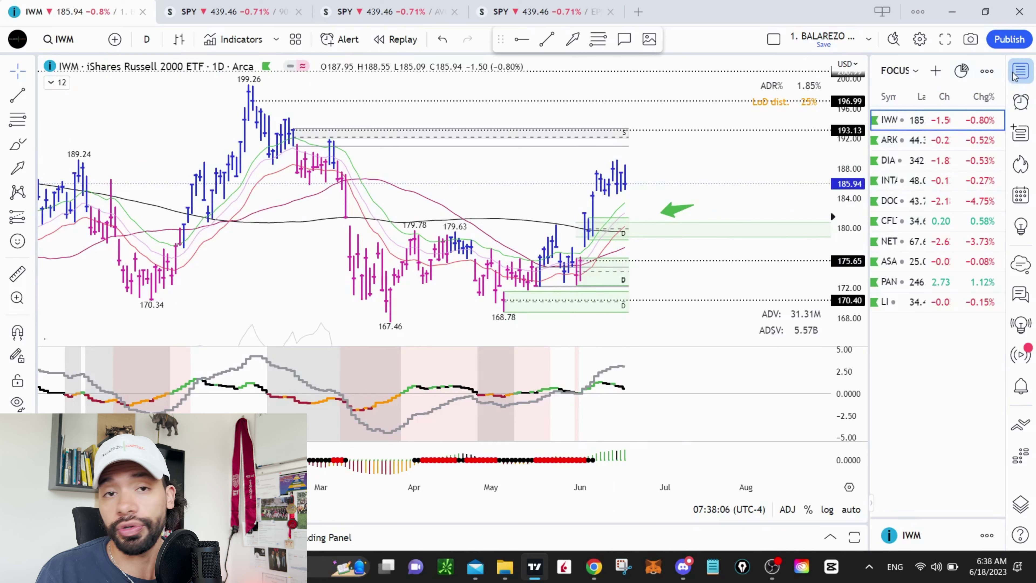
{"action": "left_click", "coordinate": [1020, 70]}
{"action": "left_click_drag", "start_coordinate": [800, 134], "coordinate": [784, 127]}
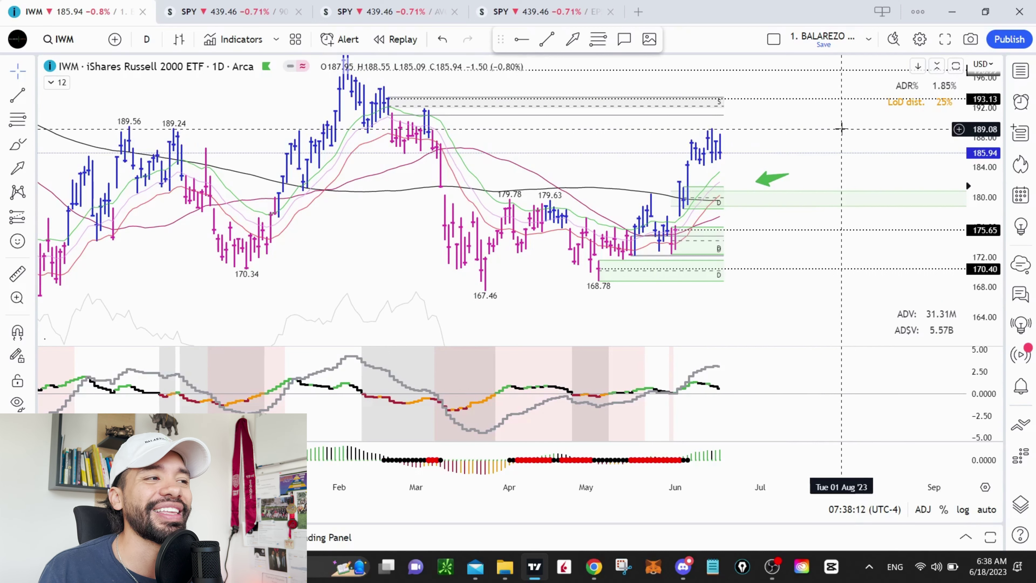
{"action": "left_click_drag", "start_coordinate": [828, 136], "coordinate": [816, 141]}
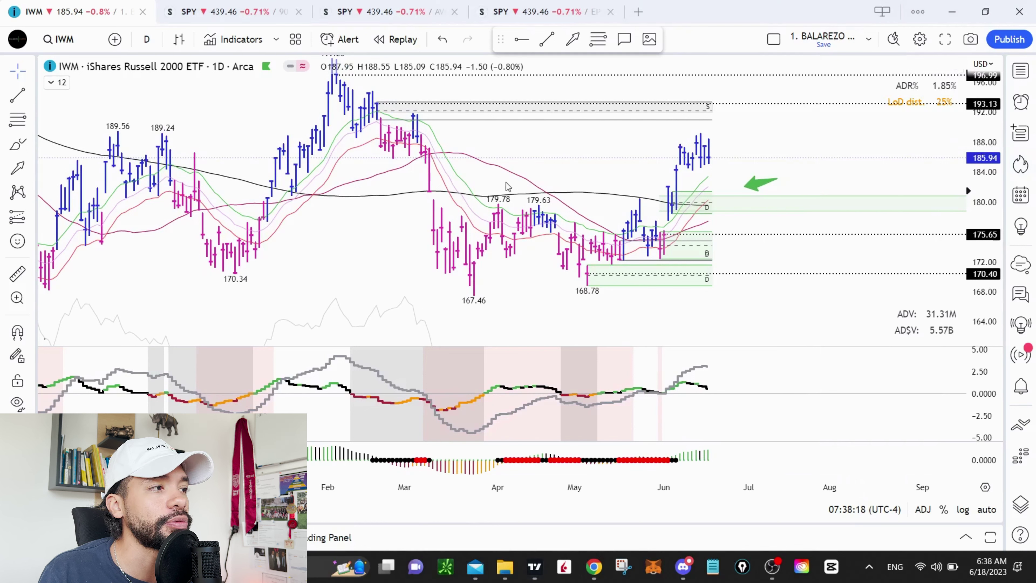
Box IWM's March to June trading range and the June price bars above it, and clear both rectangles.
{"action": "left_click_drag", "start_coordinate": [414, 190], "coordinate": [758, 297]}
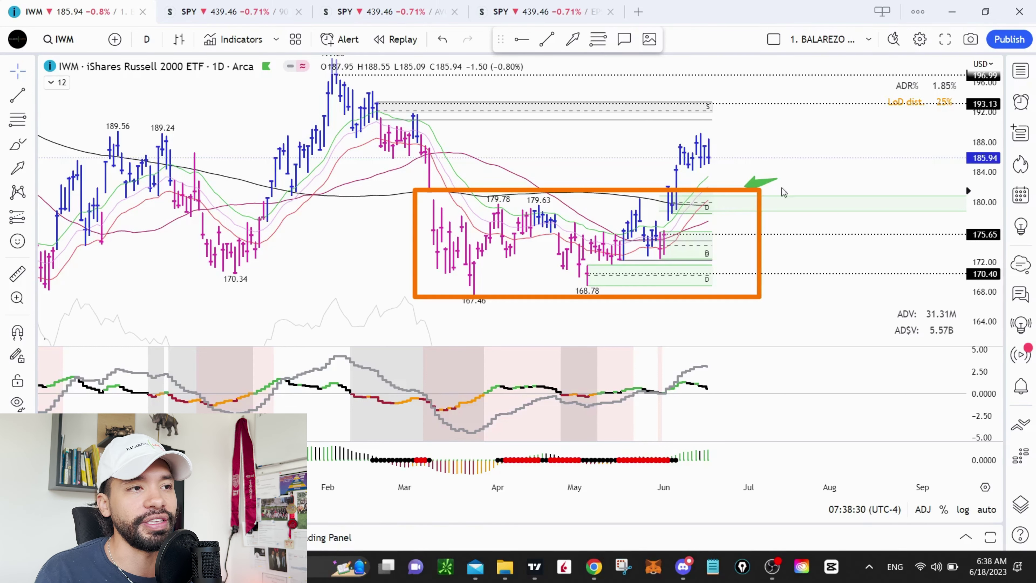
{"action": "left_click_drag", "start_coordinate": [634, 115], "coordinate": [746, 187]}
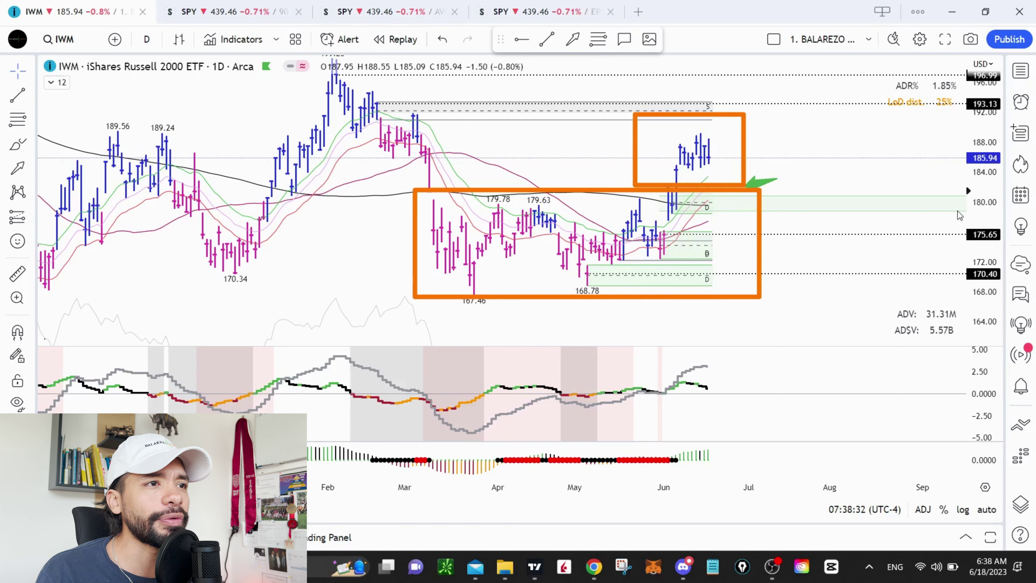
{"action": "key", "text": "Escape"}
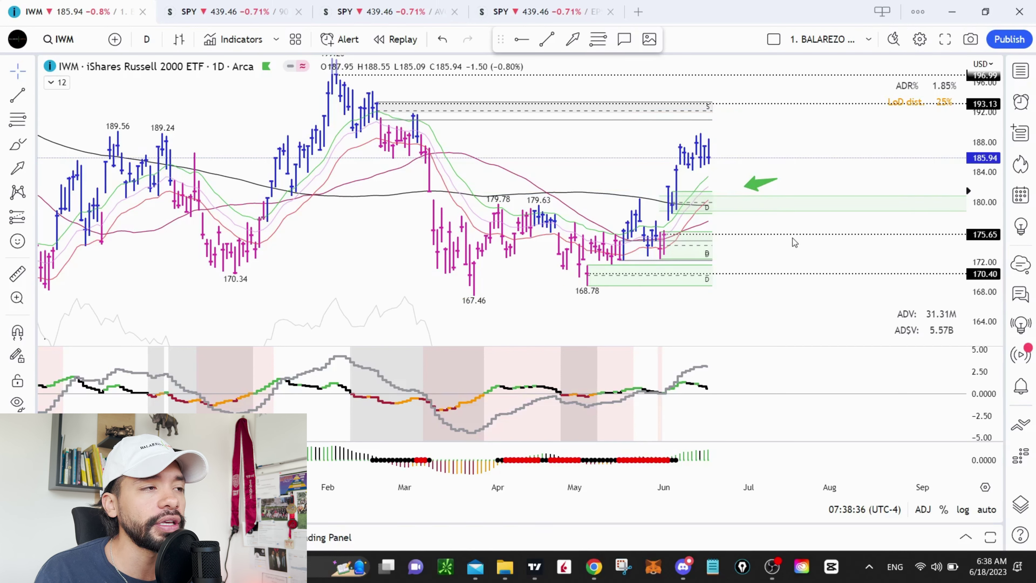
Point arrows at the green IWM support zone around 180 and along its extension, and clear them.
{"action": "left_click_drag", "start_coordinate": [822, 290], "coordinate": [721, 213]}
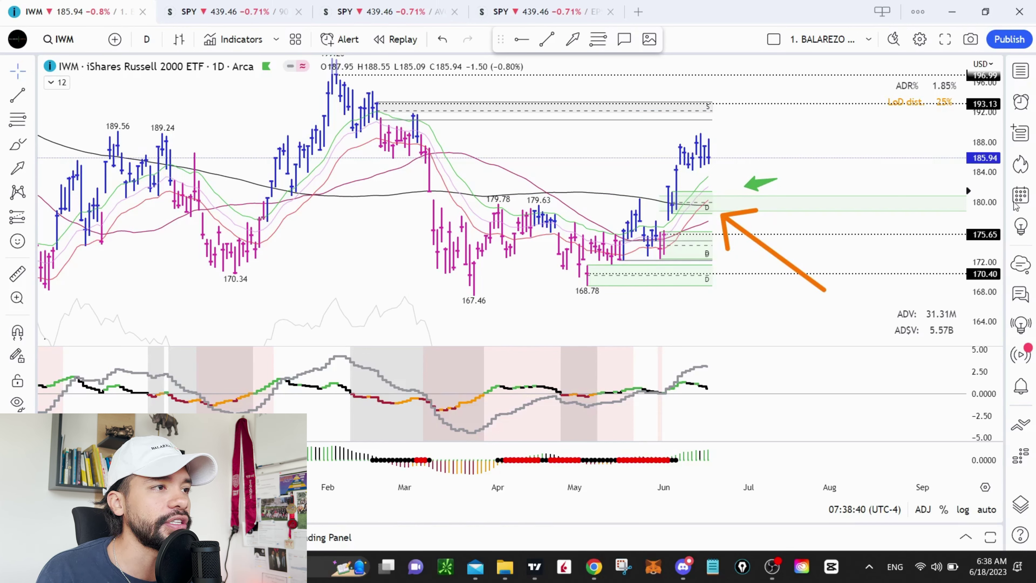
{"action": "left_click_drag", "start_coordinate": [770, 203], "coordinate": [913, 198]}
{"action": "left_click_drag", "start_coordinate": [804, 201], "coordinate": [948, 198]}
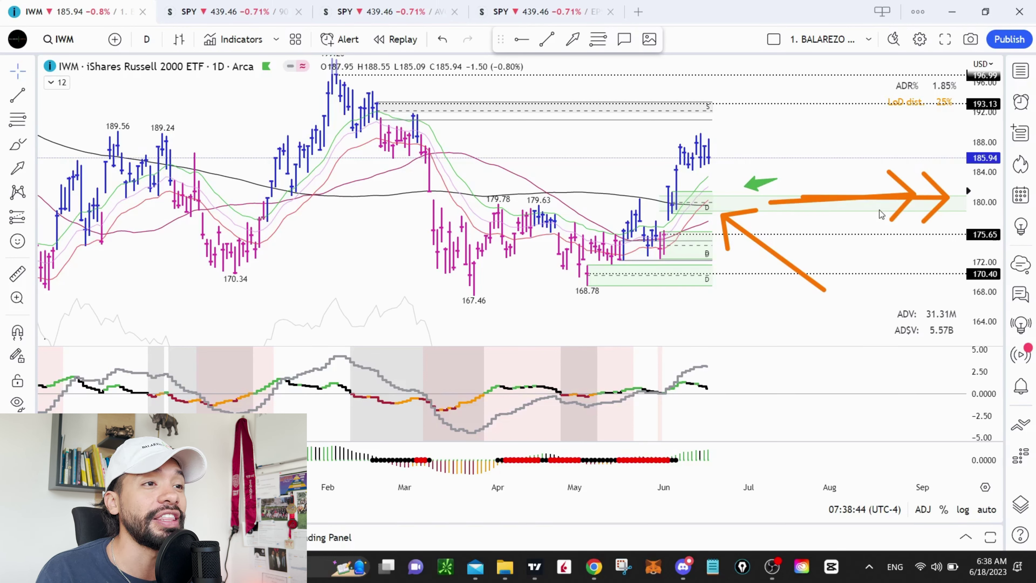
{"action": "key", "text": "Escape"}
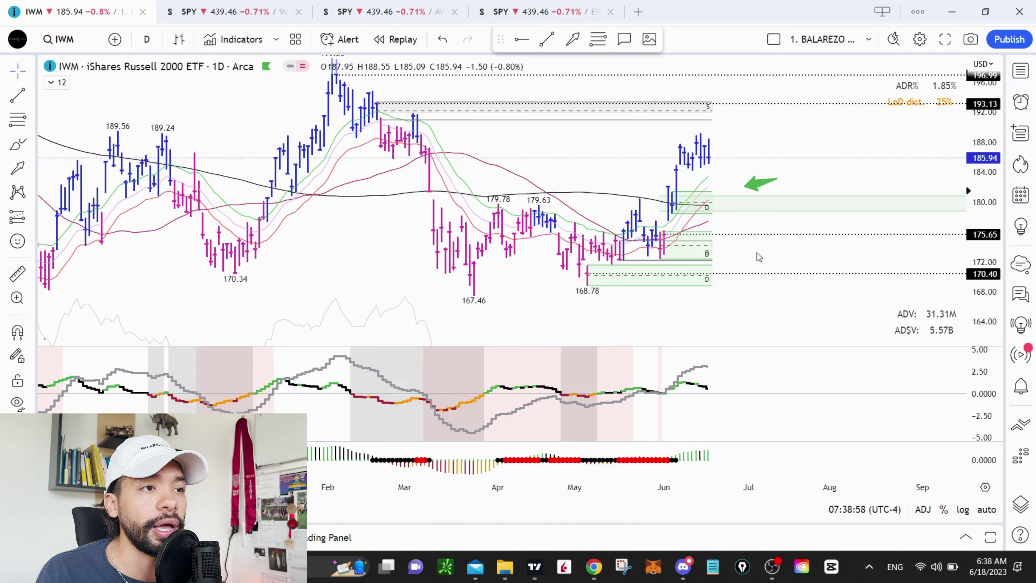
Circle IWM's swing low near 172, its June high near 189 and the support zone around 180, and clear the marks.
{"action": "mouse_move", "coordinate": [613, 326]}
{"action": "left_mouse_down"}
{"action": "mouse_move", "coordinate": [652, 281]}
{"action": "mouse_move", "coordinate": [652, 325]}
{"action": "left_mouse_up"}
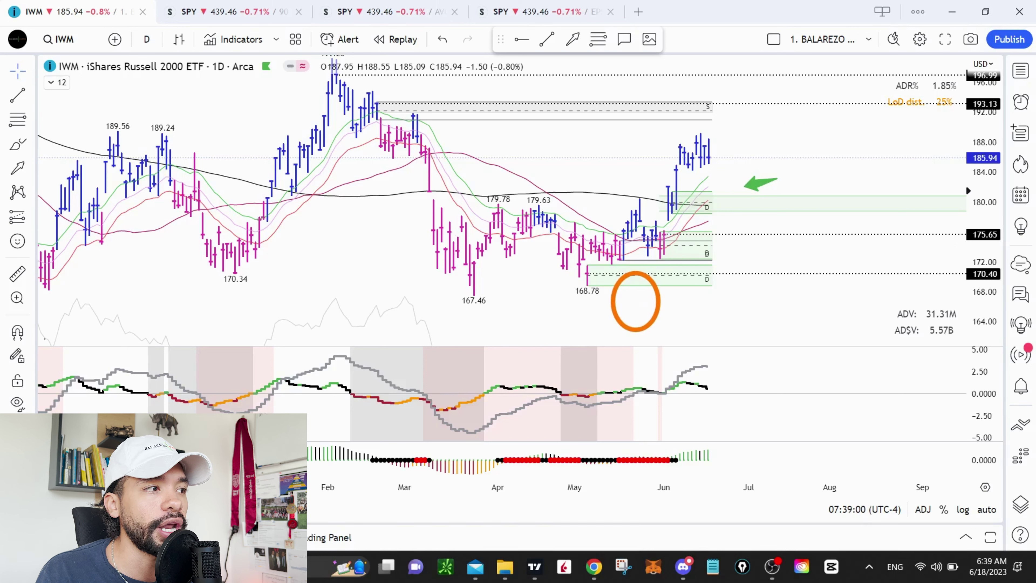
{"action": "key", "text": "Escape"}
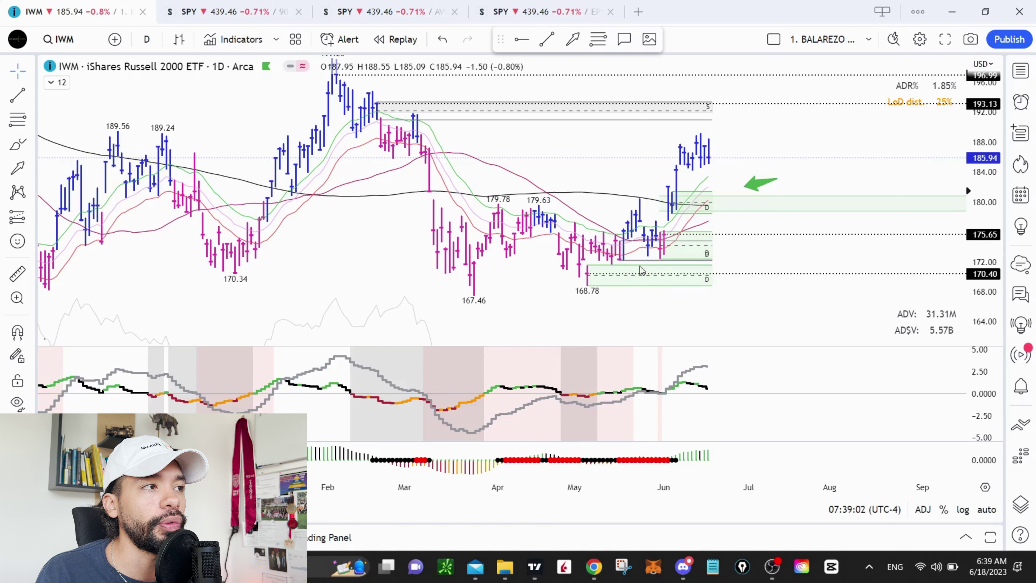
{"action": "left_click_drag", "start_coordinate": [659, 248], "coordinate": [680, 271]}
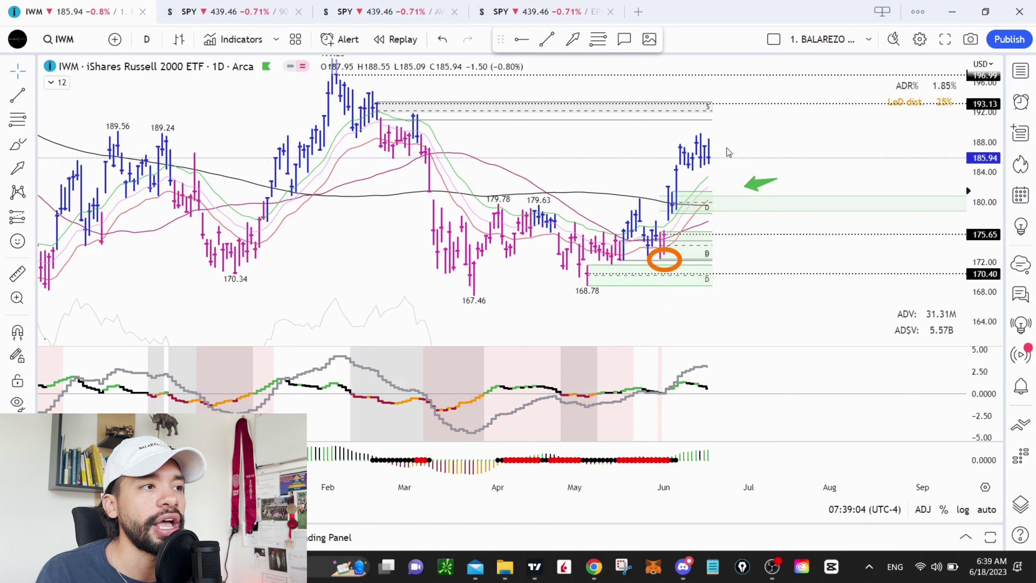
{"action": "left_click_drag", "start_coordinate": [695, 132], "coordinate": [730, 147]}
{"action": "left_click_drag", "start_coordinate": [721, 196], "coordinate": [955, 231]}
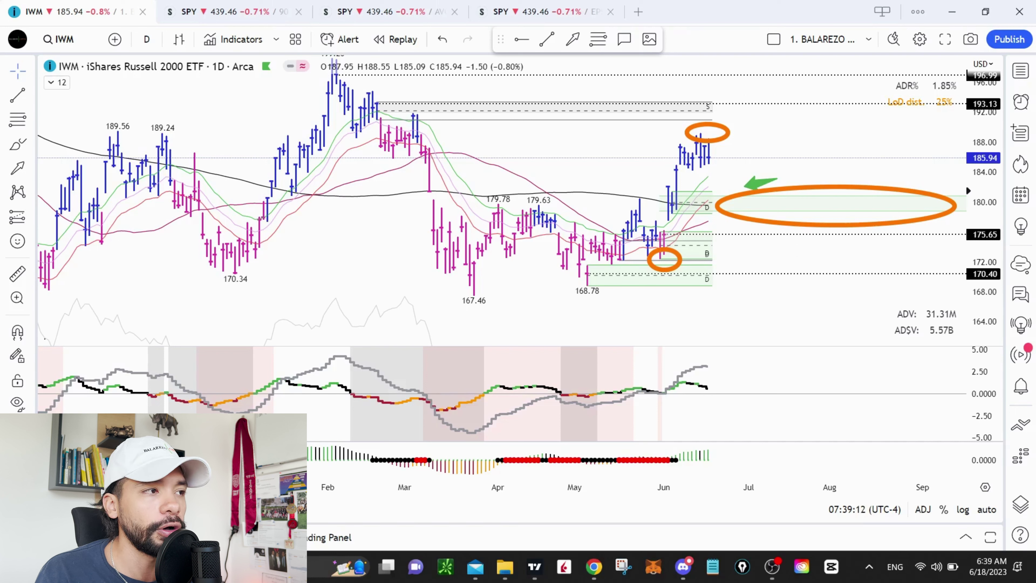
{"action": "key", "text": "Escape"}
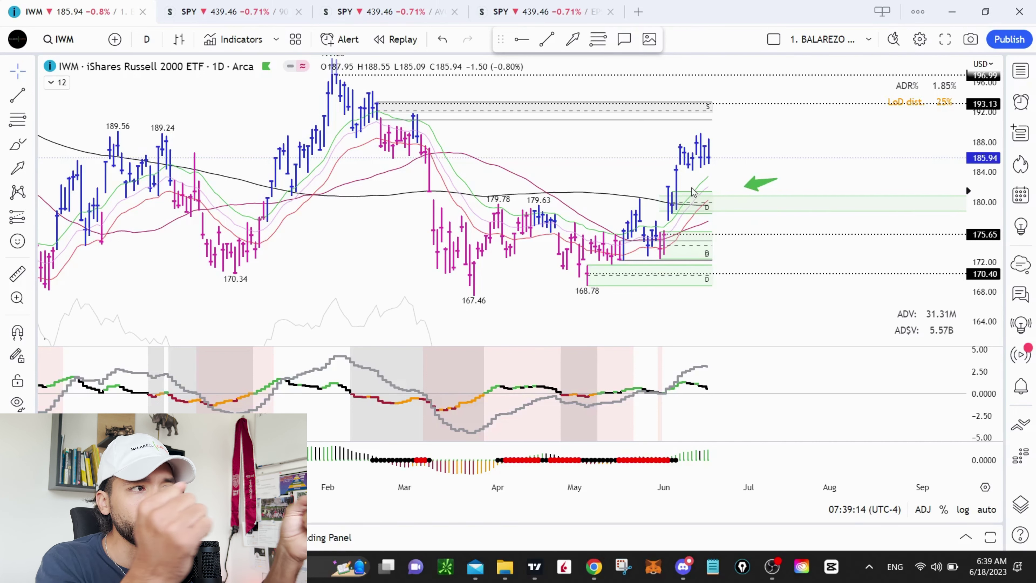
Circle the IWM support zone around 180 and the moving averages below the latest bars, undoing each circle.
{"action": "left_click_drag", "start_coordinate": [663, 191], "coordinate": [827, 225]}
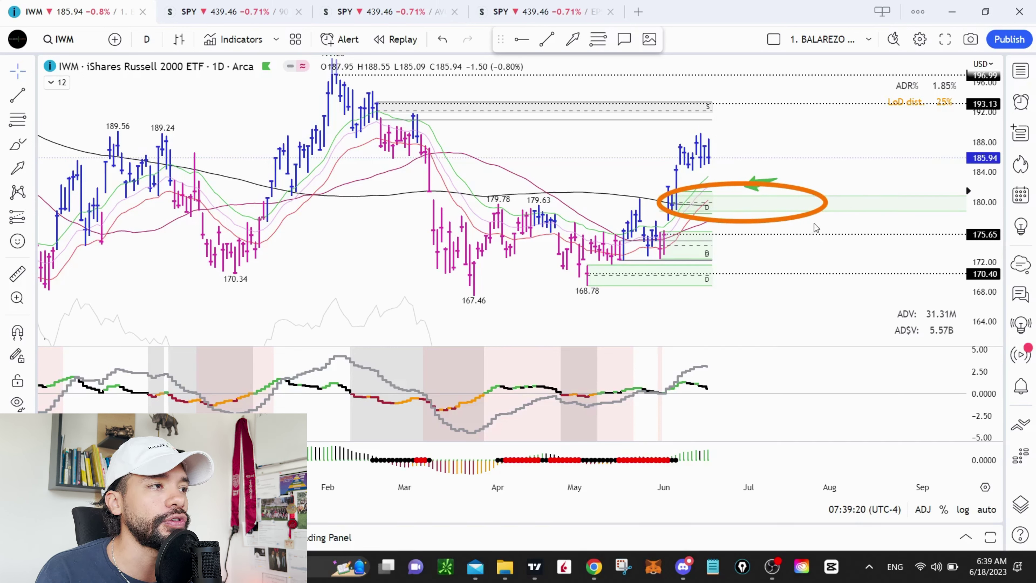
{"action": "key", "text": "ctrl+z"}
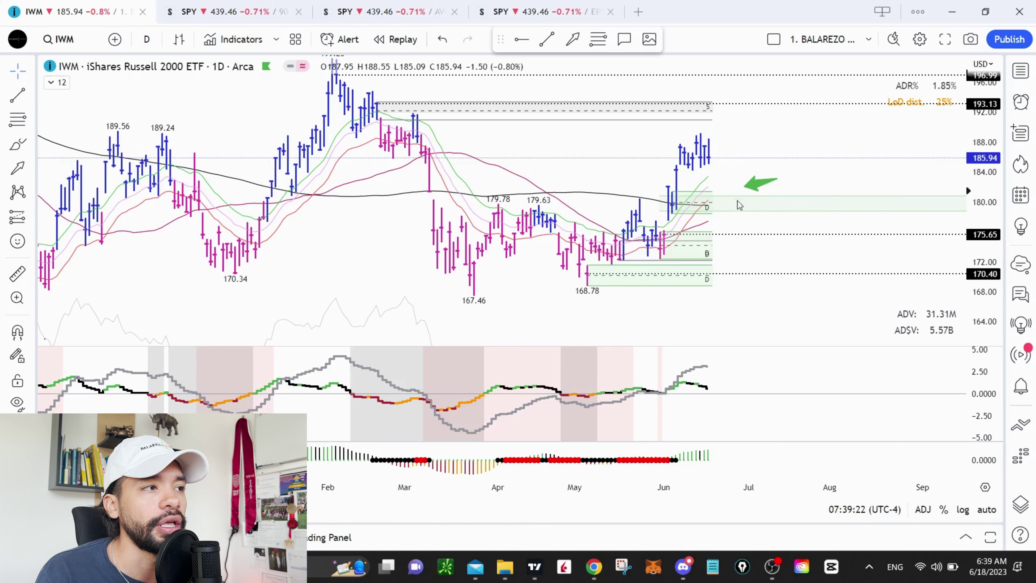
{"action": "left_click_drag", "start_coordinate": [693, 171], "coordinate": [727, 210]}
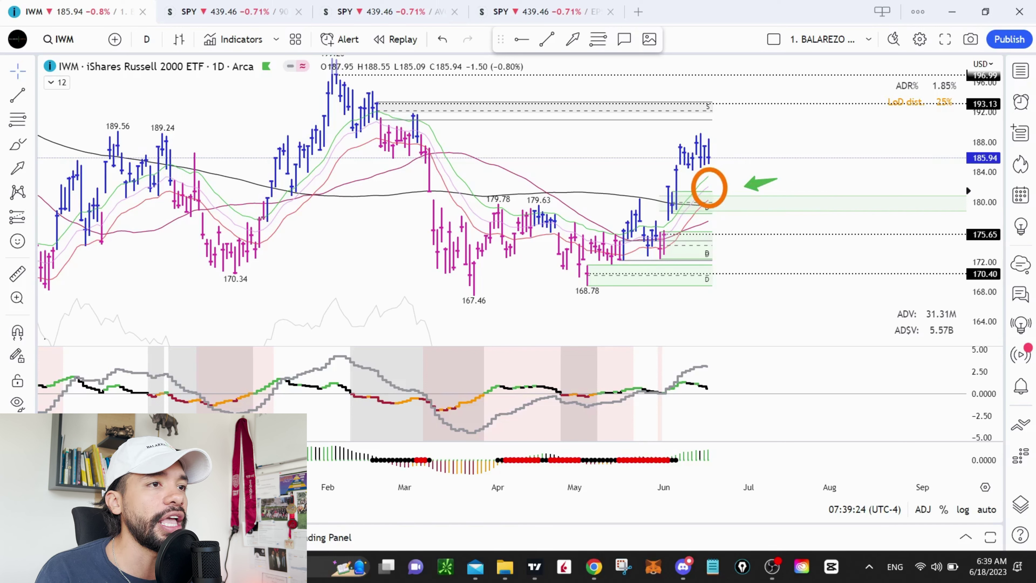
{"action": "key", "text": "ctrl+z"}
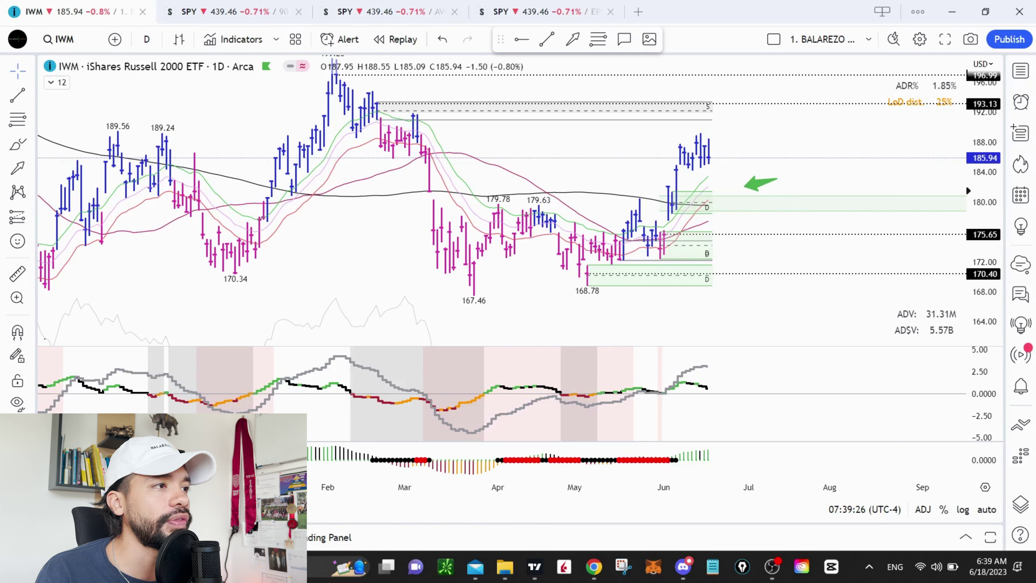
Draw arrows projecting an IWM pullback to the support zone around 180 and a rise to the 193.13 level.
{"action": "left_click_drag", "start_coordinate": [713, 152], "coordinate": [723, 197]}
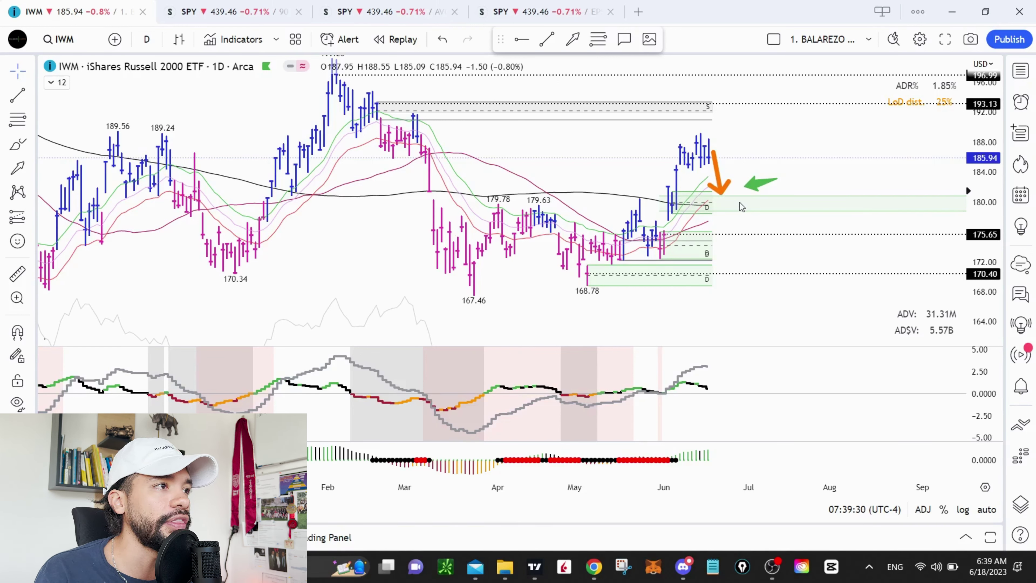
{"action": "left_click_drag", "start_coordinate": [733, 191], "coordinate": [780, 109]}
{"action": "left_click_drag", "start_coordinate": [884, 157], "coordinate": [964, 106]}
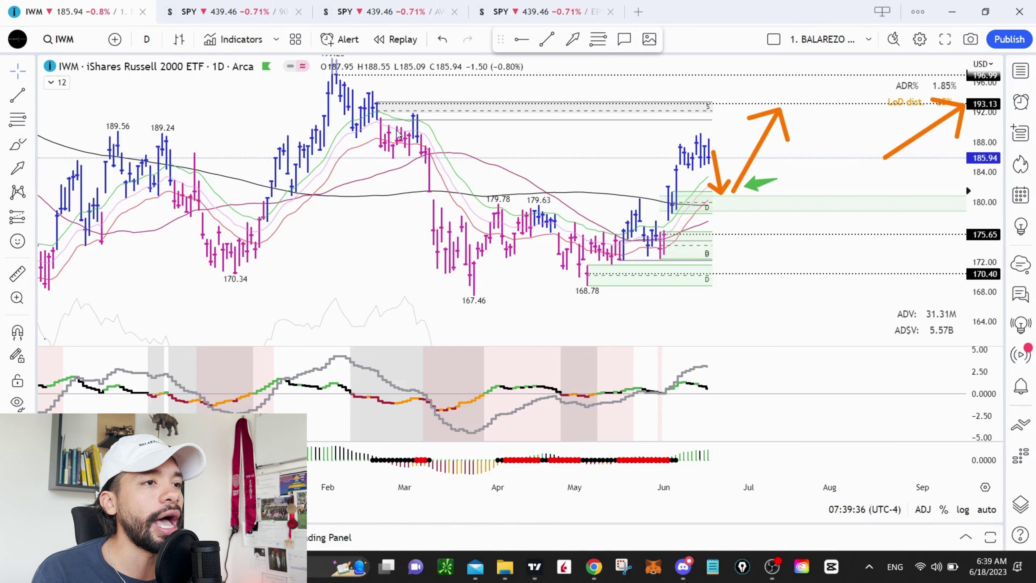
Mark the IWM resistance zone at 193.13 with arrows from its February origin and toward its end, and clear all marks.
{"action": "left_click_drag", "start_coordinate": [375, 107], "coordinate": [842, 100]}
{"action": "left_click_drag", "start_coordinate": [816, 75], "coordinate": [816, 124]}
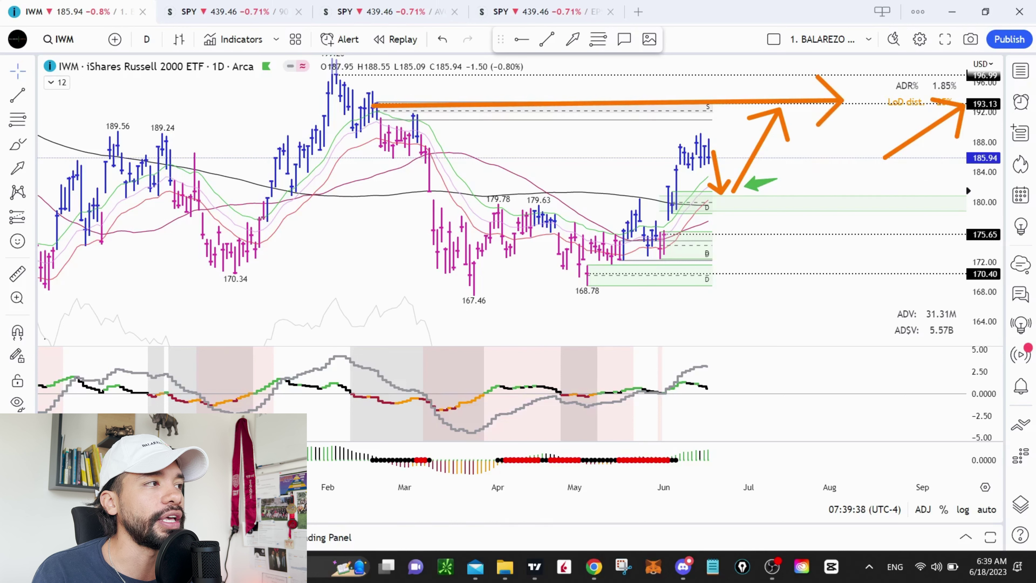
{"action": "key", "text": "ctrl+shift+7"}
{"action": "left_click_drag", "start_coordinate": [814, 58], "coordinate": [725, 110]}
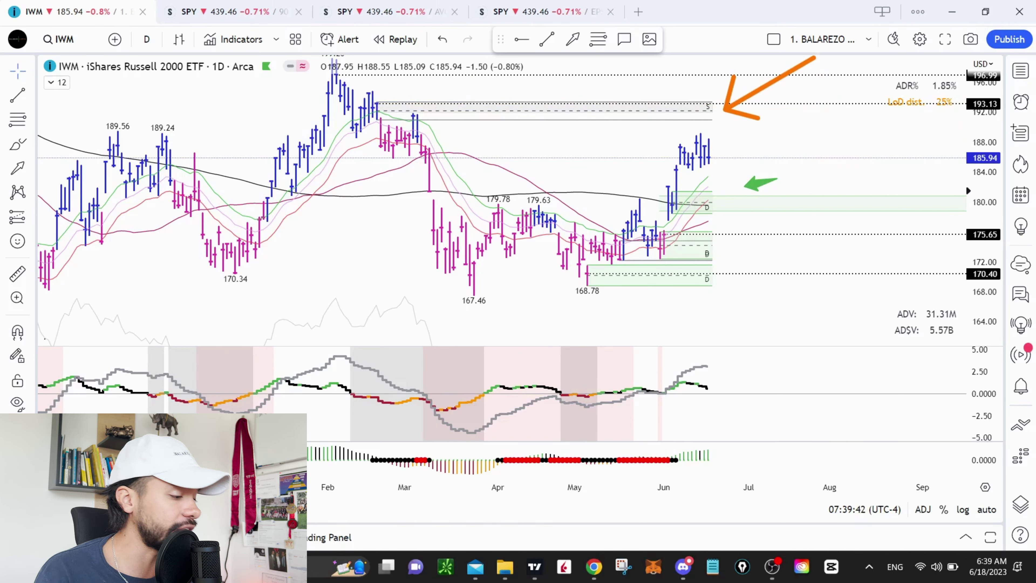
{"action": "key", "text": "Escape"}
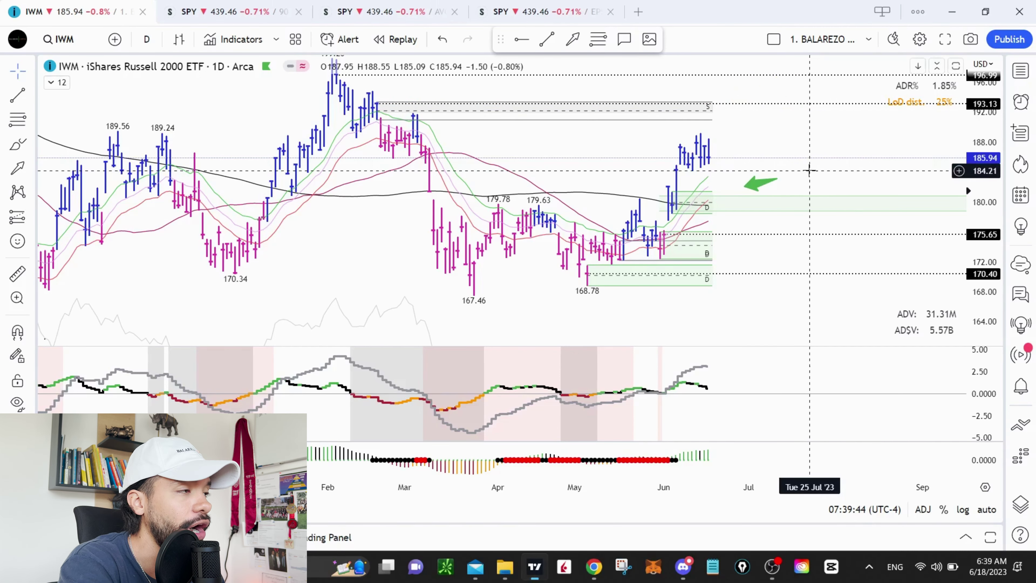
Switch the chart to ARKK, the ARK Innovation ETF.
{"action": "type", "text": "ARKK"}
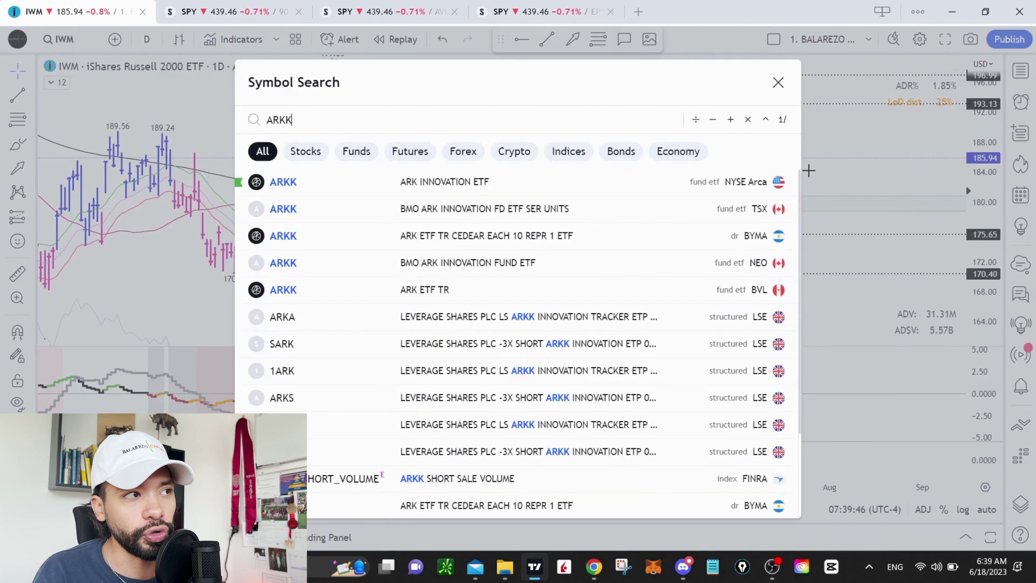
{"action": "key", "text": "Return"}
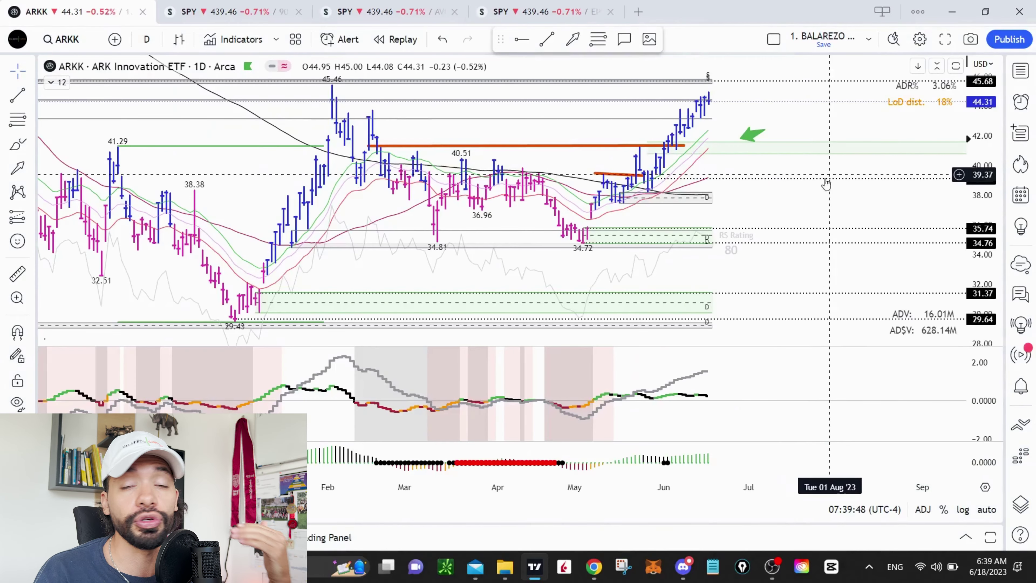
{"action": "left_click_drag", "start_coordinate": [833, 204], "coordinate": [839, 240]}
{"action": "left_click_drag", "start_coordinate": [983, 240], "coordinate": [976, 200]}
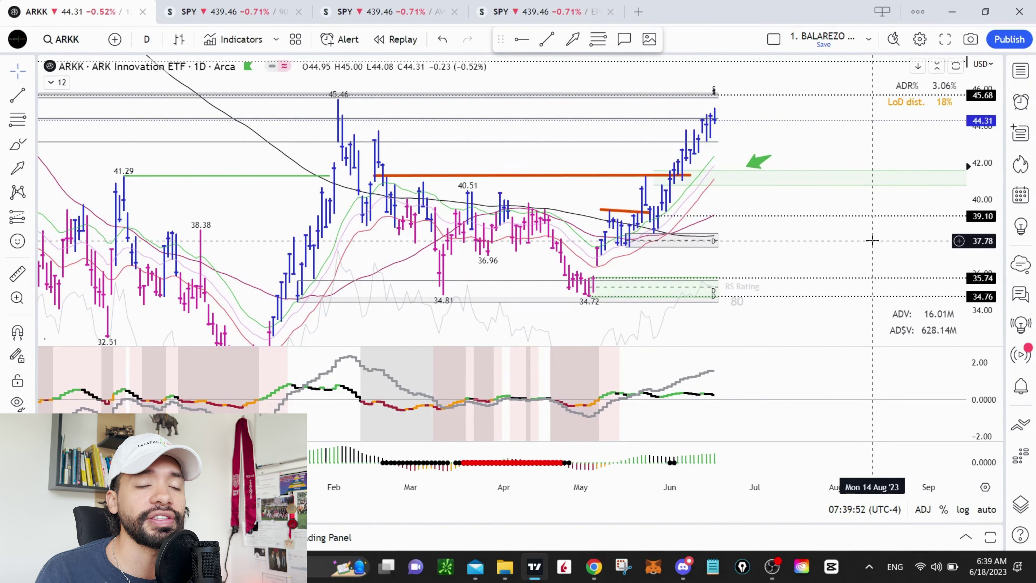
{"action": "left_click_drag", "start_coordinate": [780, 232], "coordinate": [760, 235]}
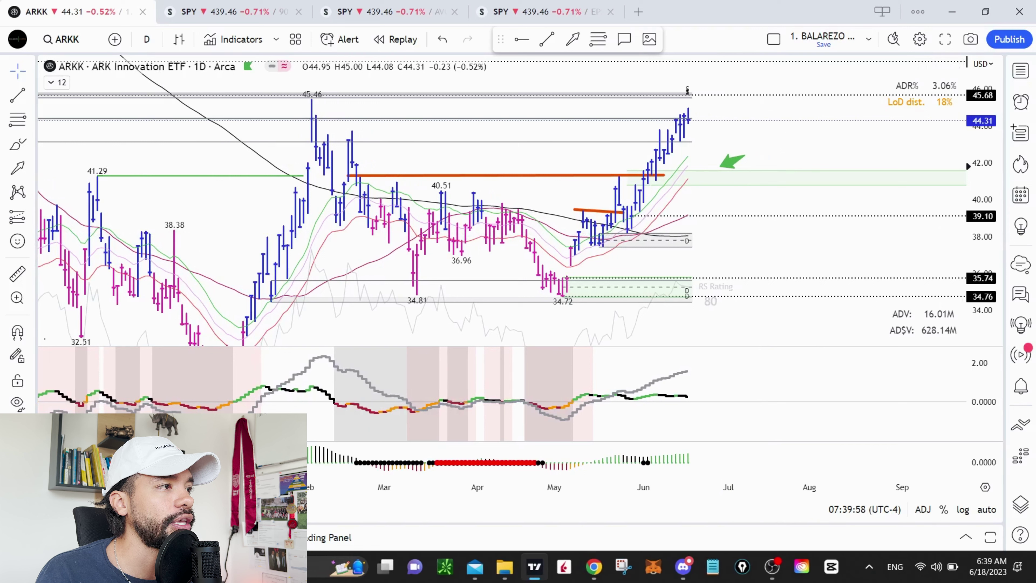
Box ARKK's breakout line above 41, the June rally and the latest readings in both indicator panes, and clear the rectangles.
{"action": "mouse_move", "coordinate": [322, 168]}
{"action": "left_mouse_down"}
{"action": "mouse_move", "coordinate": [678, 176]}
{"action": "mouse_move", "coordinate": [644, 146]}
{"action": "mouse_move", "coordinate": [643, 179]}
{"action": "left_mouse_up"}
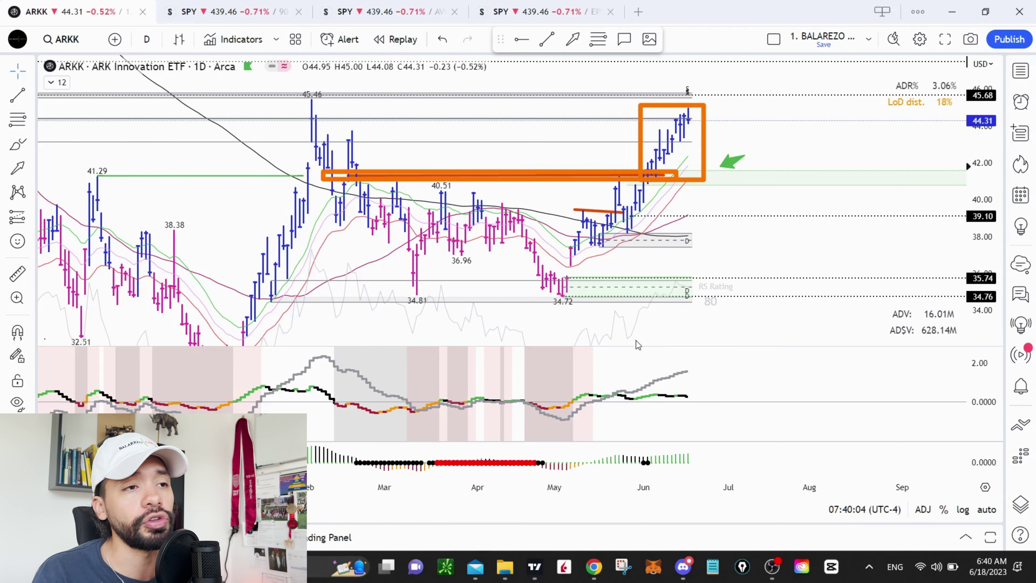
{"action": "left_click_drag", "start_coordinate": [600, 348], "coordinate": [721, 417]}
{"action": "left_click_drag", "start_coordinate": [625, 418], "coordinate": [773, 494]}
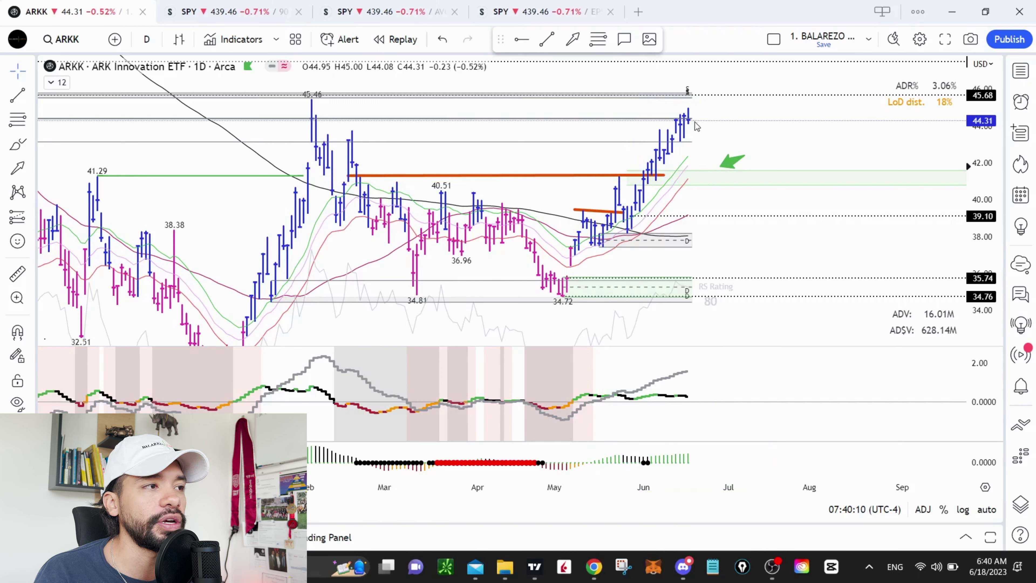
Draw arrows projecting an ARKK pullback to the green support zone around 41 and a rebound toward 45.68.
{"action": "left_click_drag", "start_coordinate": [692, 119], "coordinate": [710, 157]}
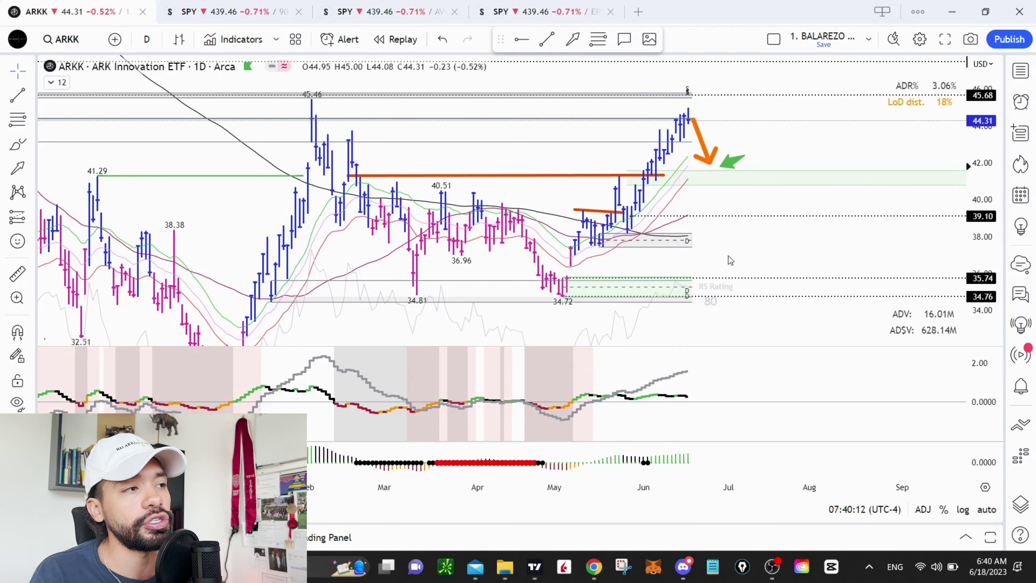
{"action": "left_click_drag", "start_coordinate": [727, 256], "coordinate": [772, 198]}
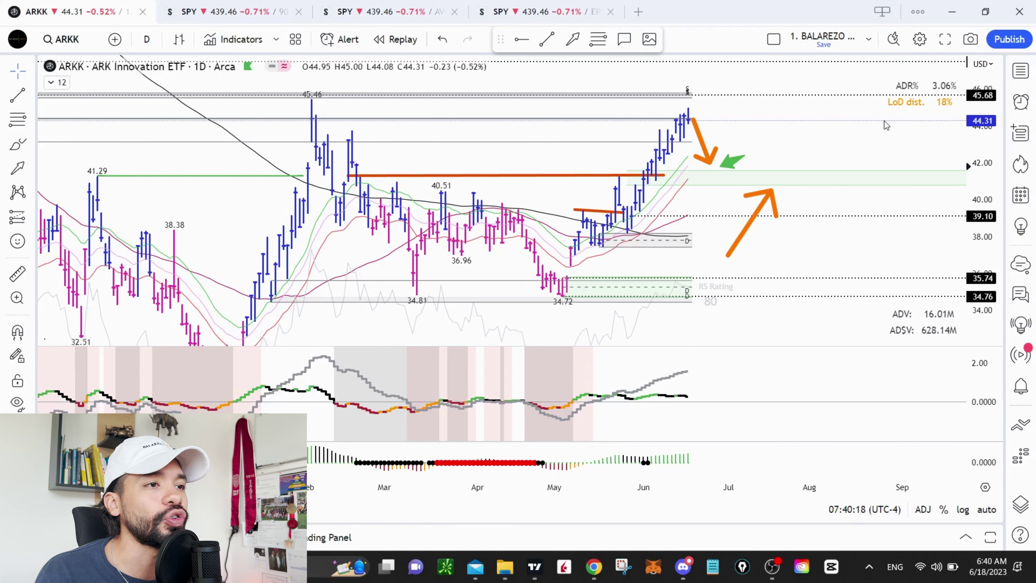
{"action": "left_click_drag", "start_coordinate": [888, 119], "coordinate": [717, 164]}
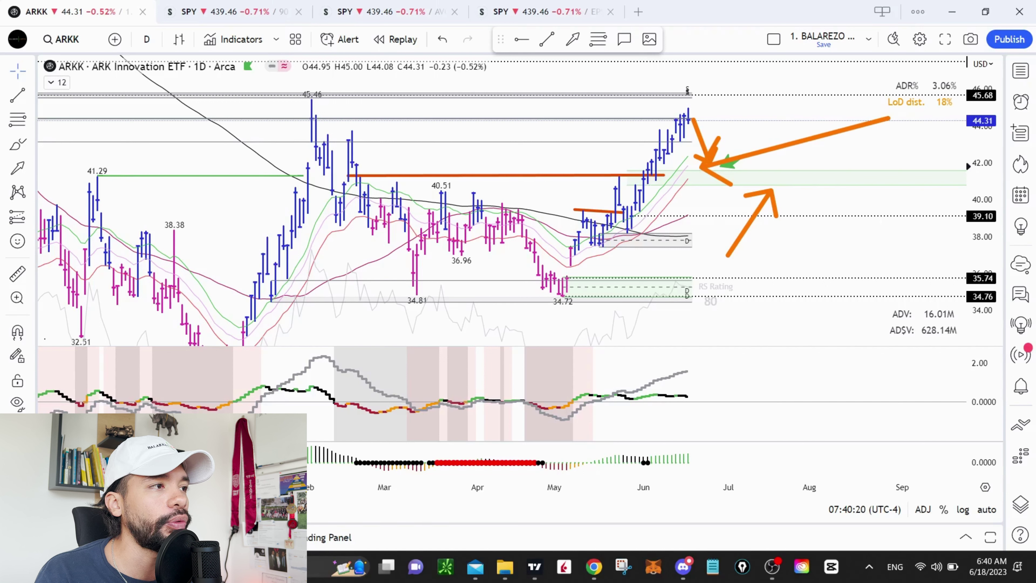
{"action": "mouse_move", "coordinate": [678, 119]}
{"action": "left_mouse_down"}
{"action": "mouse_move", "coordinate": [698, 139]}
{"action": "mouse_move", "coordinate": [698, 173]}
{"action": "mouse_move", "coordinate": [742, 104]}
{"action": "left_mouse_up"}
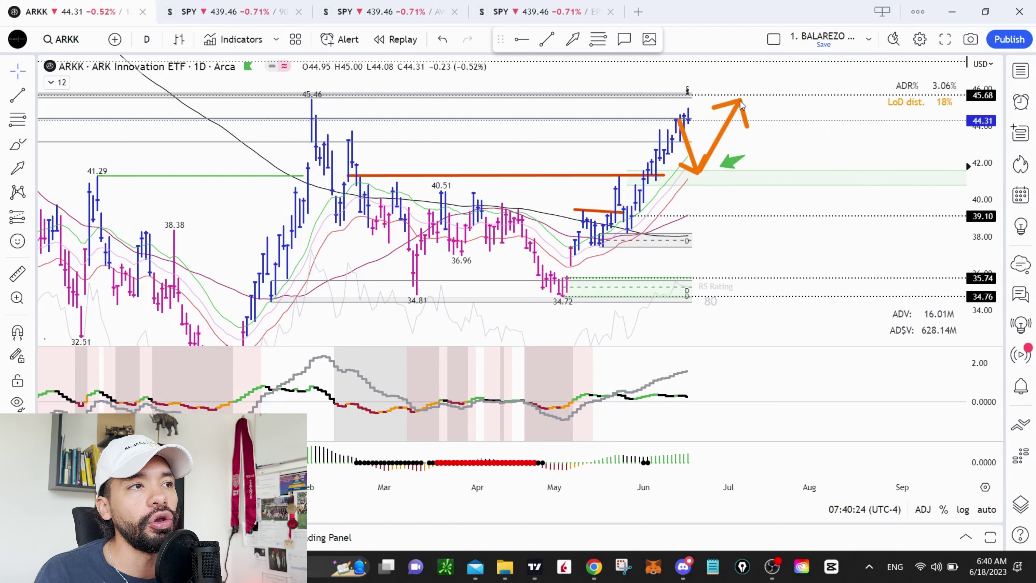
Point arrows at ARKK's 45.68 resistance level, at its price label and above the latest bar, clearing each mark.
{"action": "left_click_drag", "start_coordinate": [824, 63], "coordinate": [958, 94]}
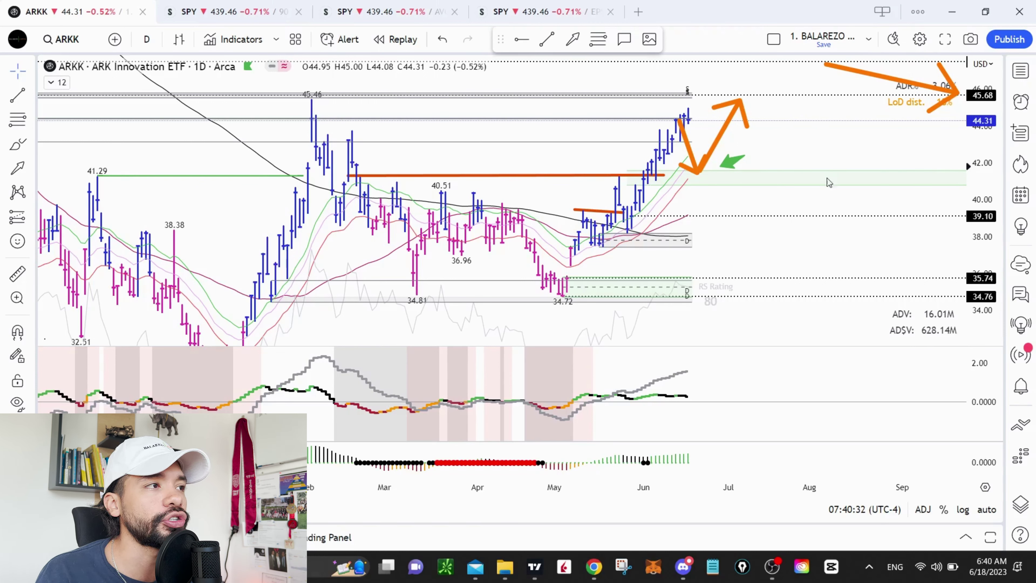
{"action": "key", "text": "Escape"}
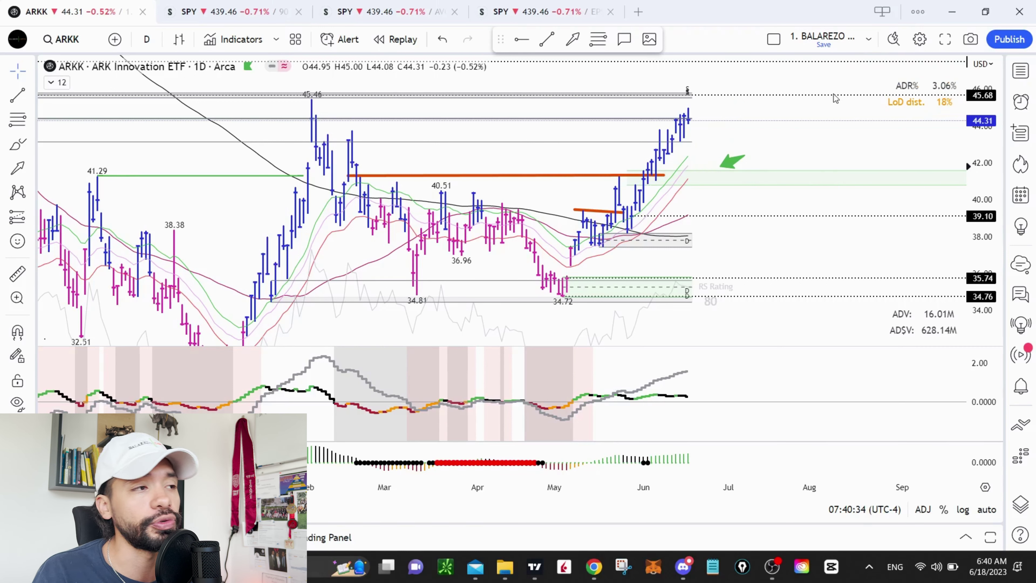
{"action": "left_click_drag", "start_coordinate": [804, 59], "coordinate": [704, 91]}
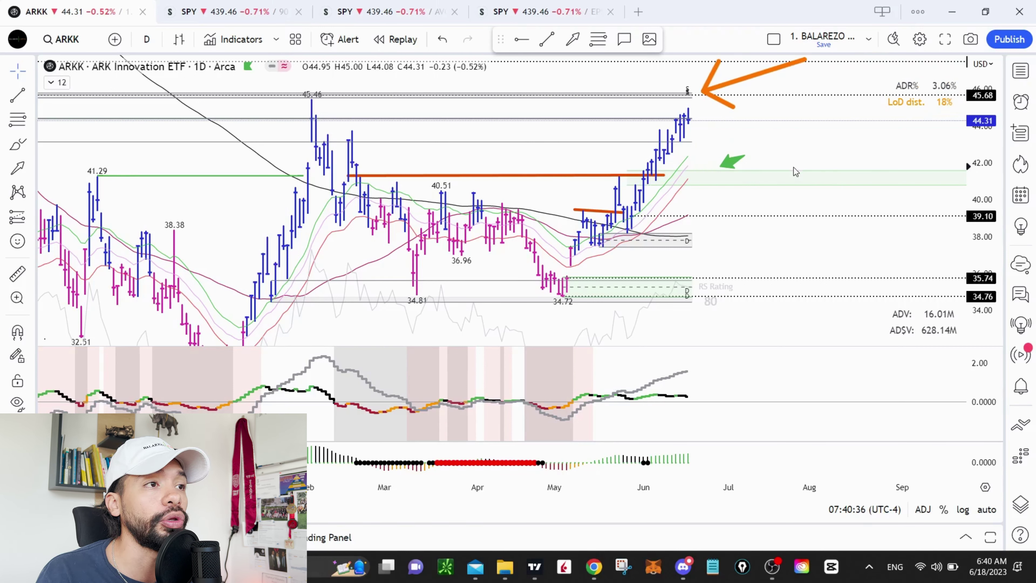
{"action": "key", "text": "e"}
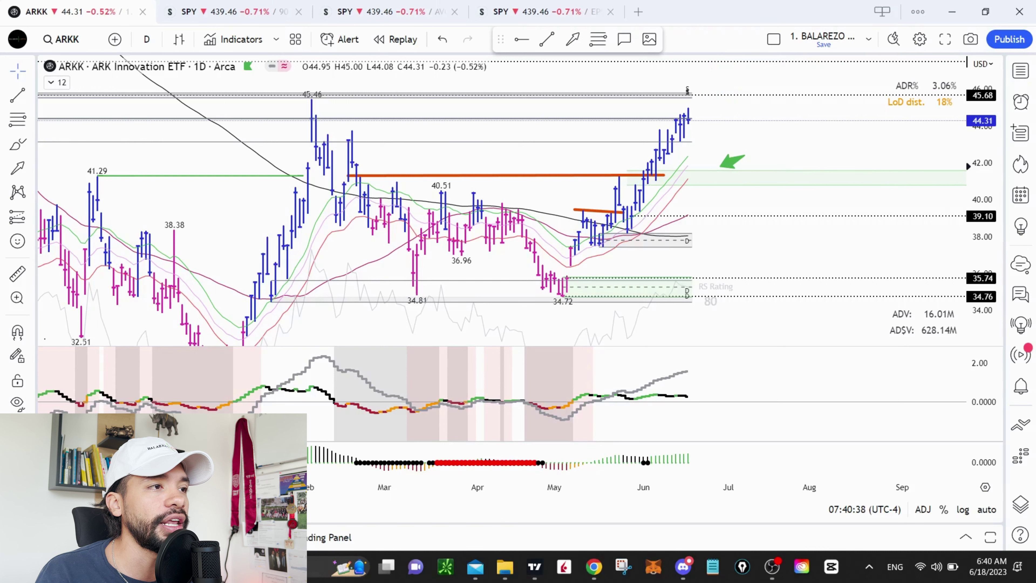
Switch the chart to INTA, hide the watchlist, and rescale the view around the recent price action.
{"action": "left_click", "coordinate": [1020, 71]}
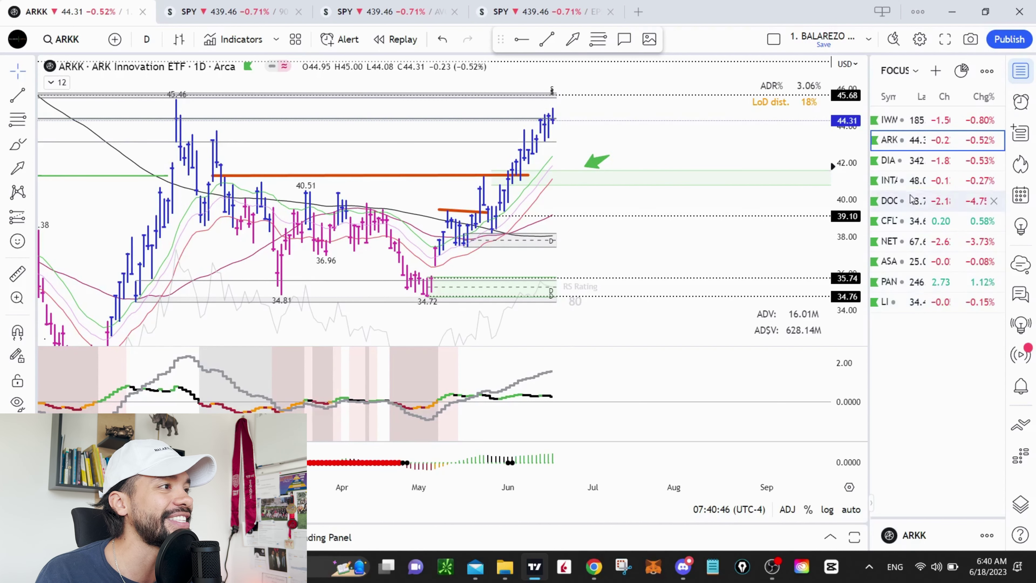
{"action": "left_click", "coordinate": [909, 181]}
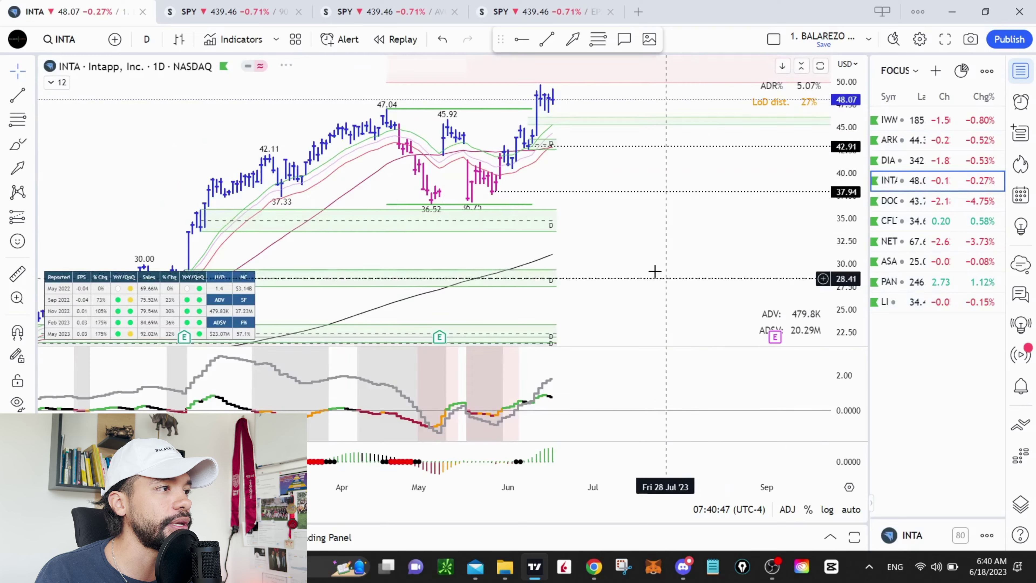
{"action": "left_click", "coordinate": [1018, 75]}
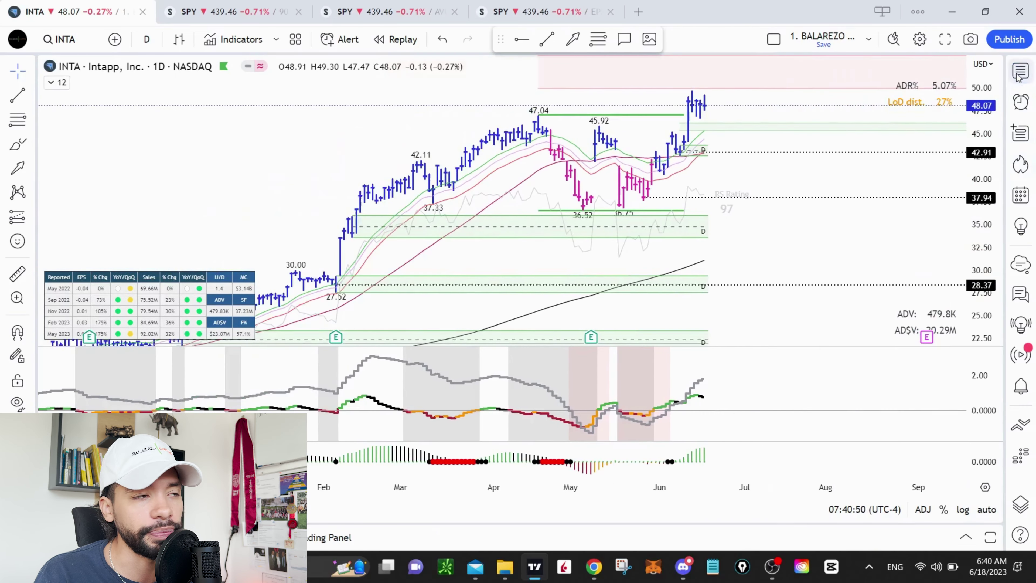
{"action": "left_click_drag", "start_coordinate": [881, 225], "coordinate": [849, 245]}
{"action": "left_click_drag", "start_coordinate": [972, 216], "coordinate": [972, 190]}
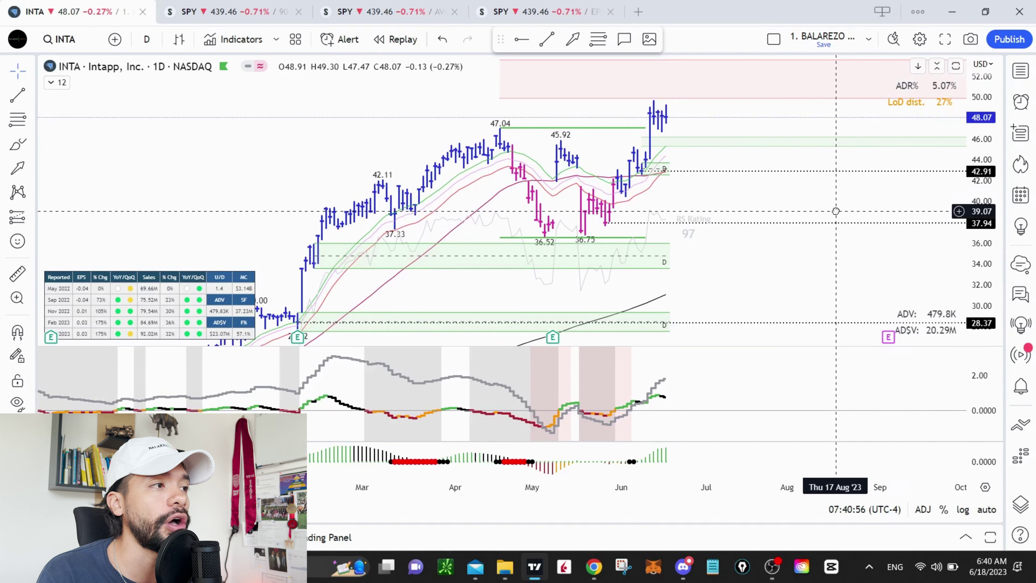
{"action": "left_click_drag", "start_coordinate": [774, 212], "coordinate": [742, 236]}
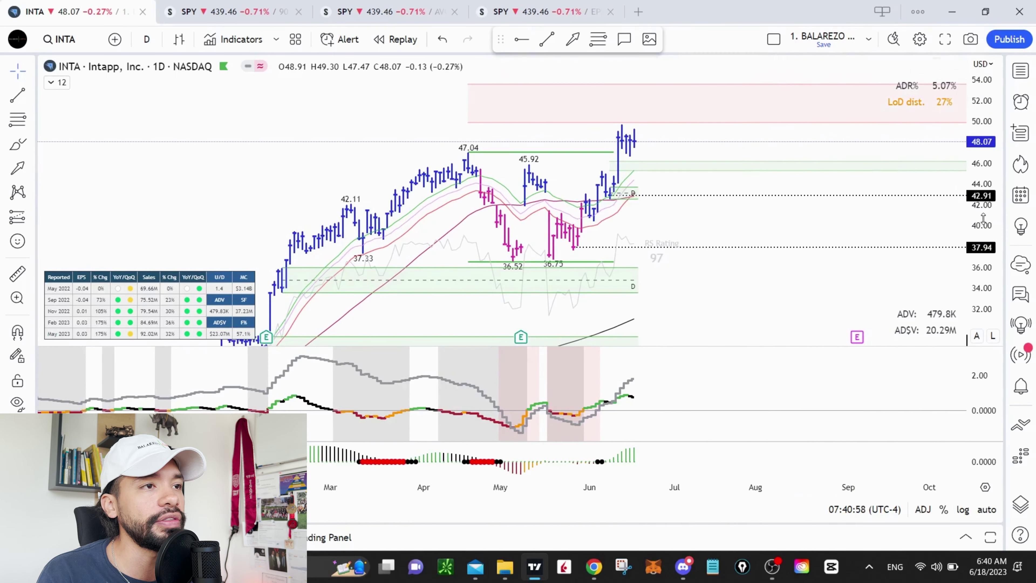
{"action": "left_click_drag", "start_coordinate": [982, 218], "coordinate": [981, 204]}
{"action": "left_click_drag", "start_coordinate": [737, 252], "coordinate": [756, 248]}
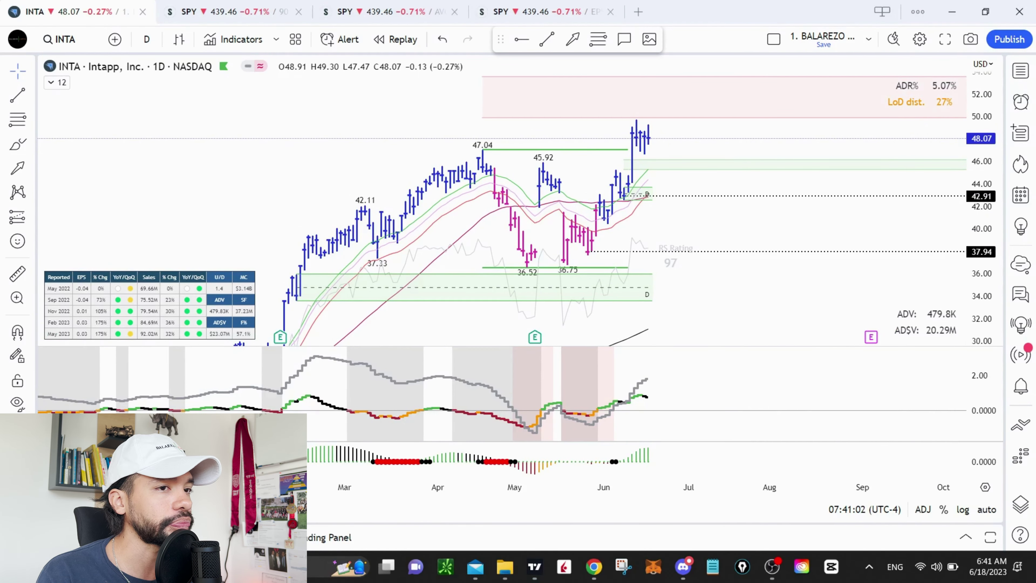
{"action": "left_click_drag", "start_coordinate": [650, 242], "coordinate": [656, 221]}
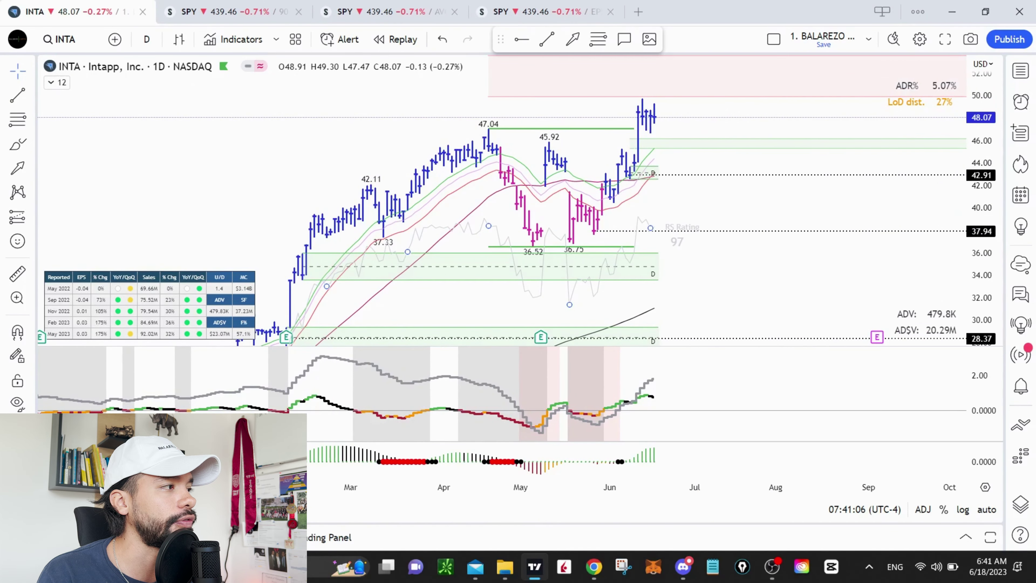
Circle INTA's earnings and sales table, box the April–June base between 47.04 and 36.52, and clear both marks.
{"action": "left_click_drag", "start_coordinate": [75, 234], "coordinate": [235, 374]}
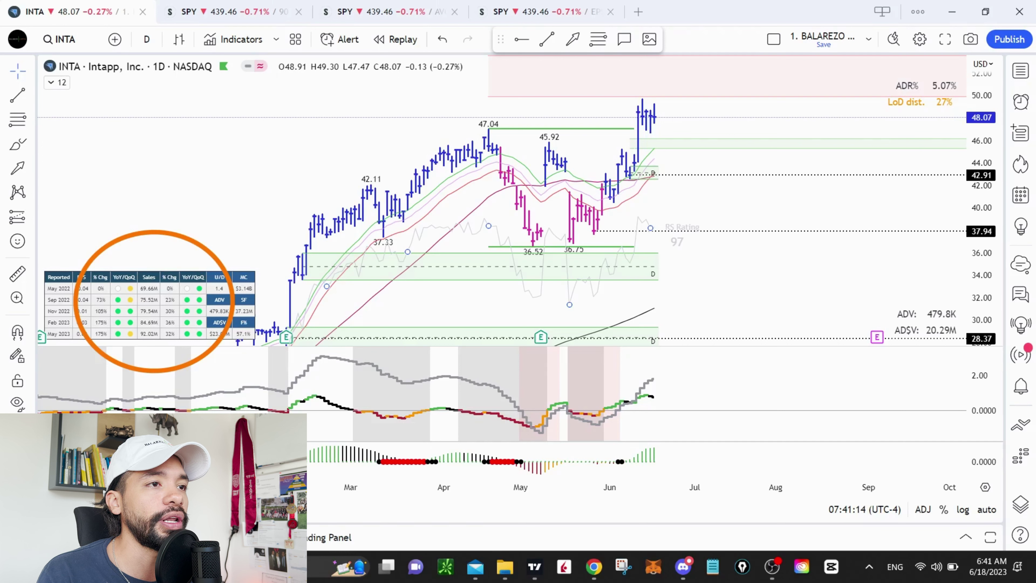
{"action": "key", "text": "Escape"}
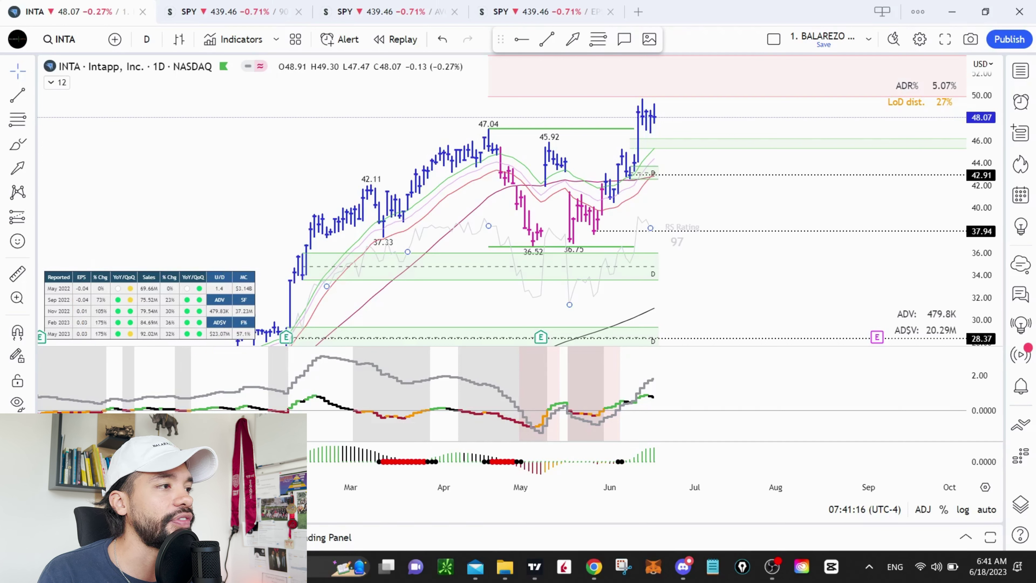
{"action": "left_click_drag", "start_coordinate": [466, 119], "coordinate": [663, 265]}
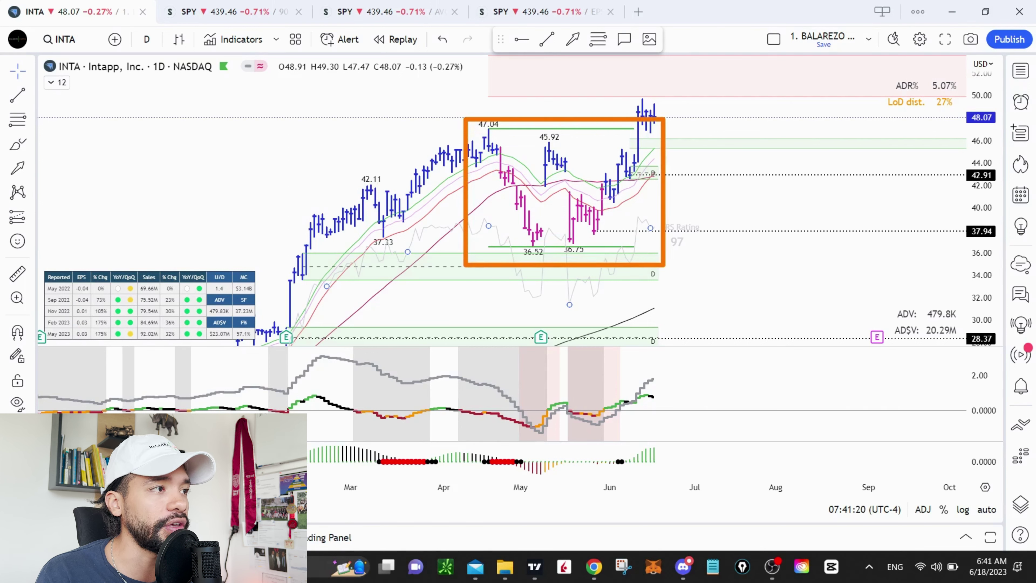
{"action": "key", "text": "Escape"}
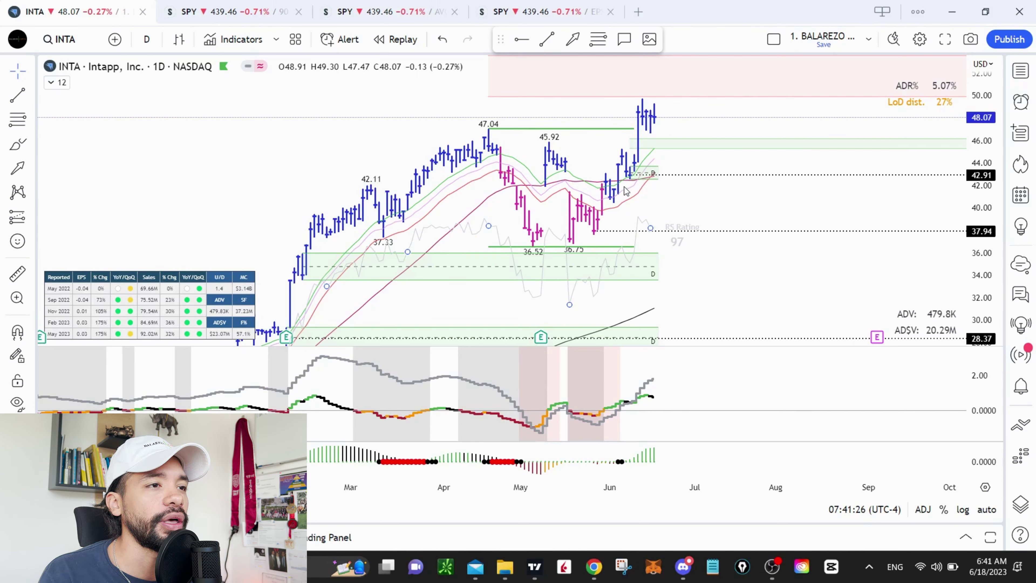
Box INTA's latest bars above 47.04, draw arrows projecting a pullback toward 46 and a rally above 50, and clear the marks.
{"action": "left_click_drag", "start_coordinate": [602, 86], "coordinate": [720, 138]}
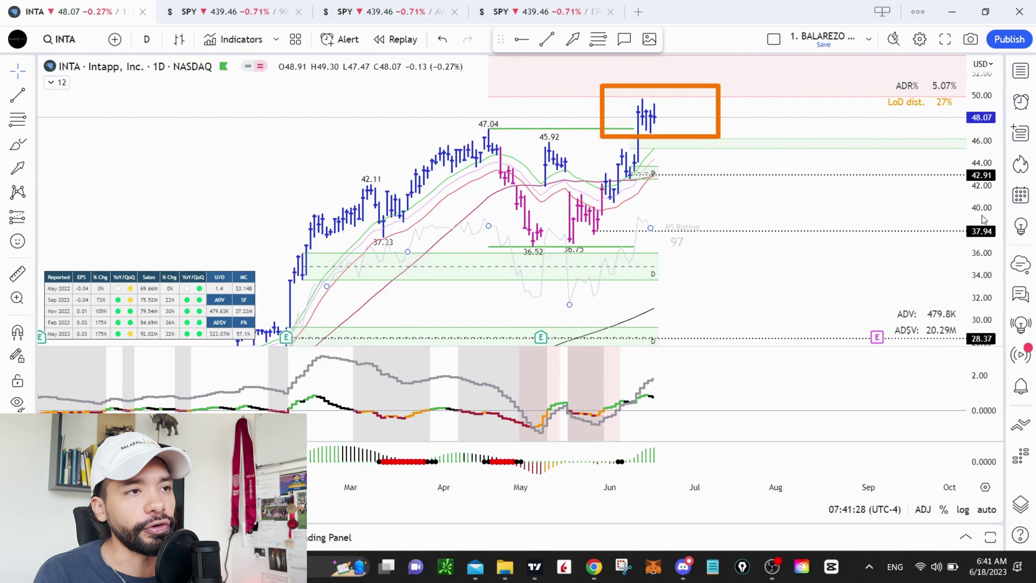
{"action": "key", "text": "Escape"}
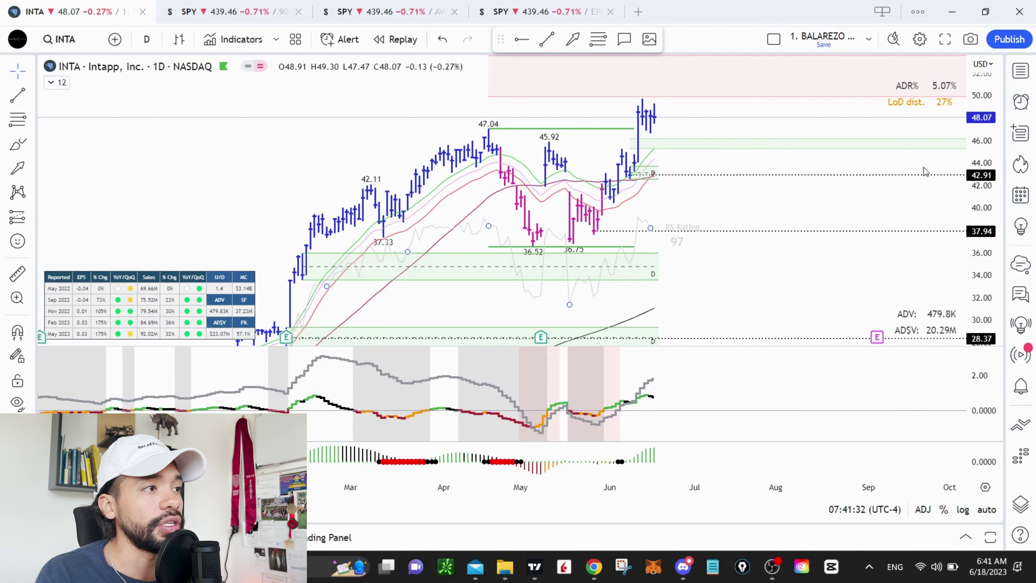
{"action": "left_click_drag", "start_coordinate": [660, 116], "coordinate": [676, 147]}
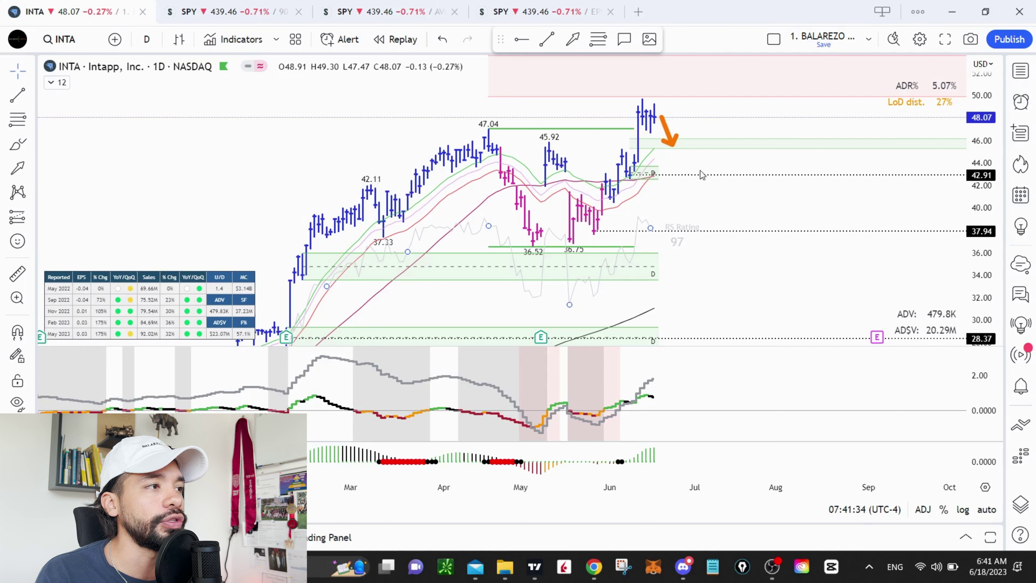
{"action": "mouse_move", "coordinate": [692, 227]}
{"action": "left_mouse_down"}
{"action": "mouse_move", "coordinate": [710, 149]}
{"action": "mouse_move", "coordinate": [669, 164]}
{"action": "mouse_move", "coordinate": [749, 72]}
{"action": "left_mouse_up"}
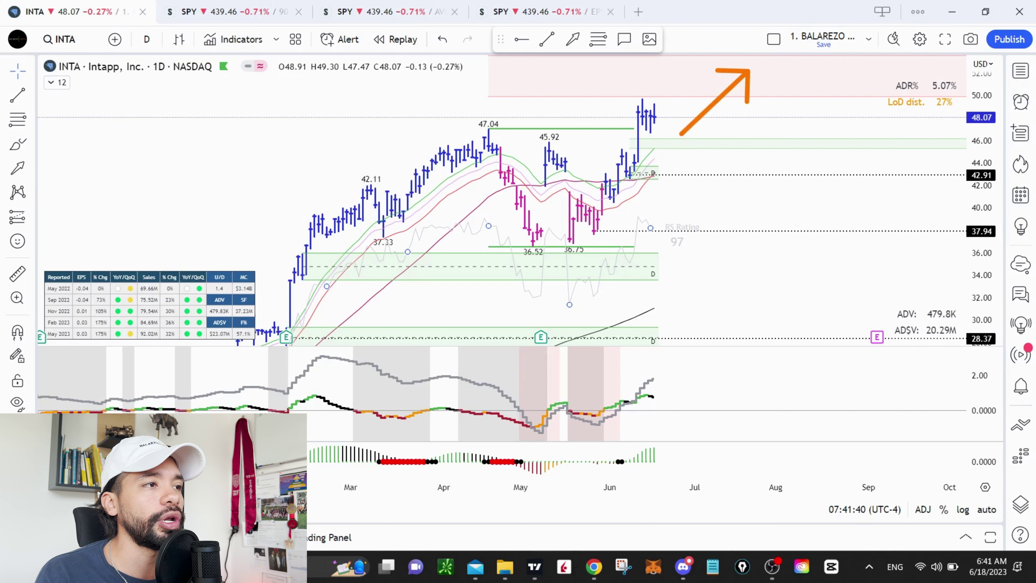
{"action": "key", "text": "Escape"}
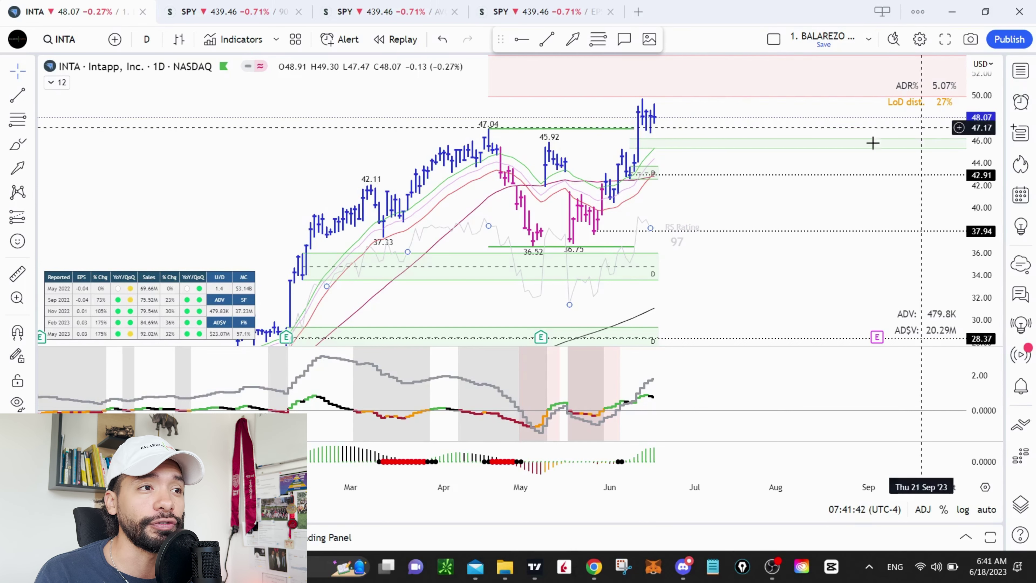
Draw four arrows along the upper edge of INTA's red resistance zone above 50, and clear them.
{"action": "left_click_drag", "start_coordinate": [820, 174], "coordinate": [835, 212]}
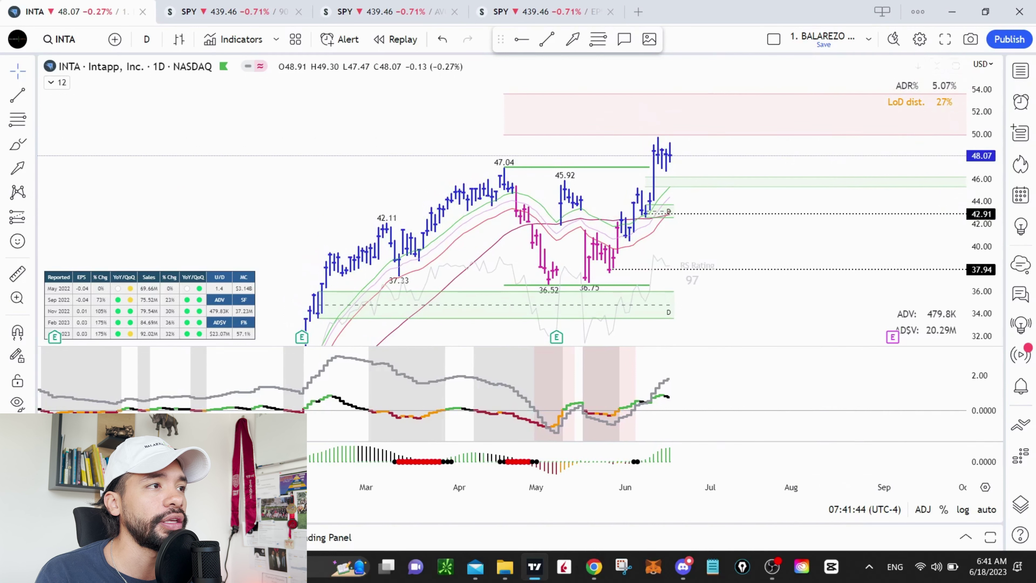
{"action": "left_click_drag", "start_coordinate": [680, 69], "coordinate": [842, 89]}
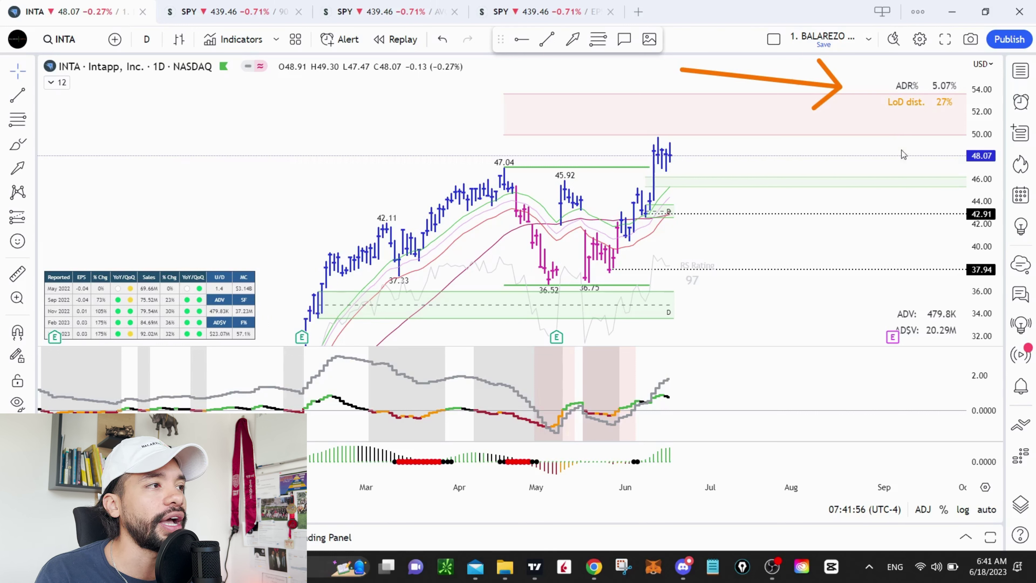
{"action": "left_click_drag", "start_coordinate": [506, 93], "coordinate": [786, 88]}
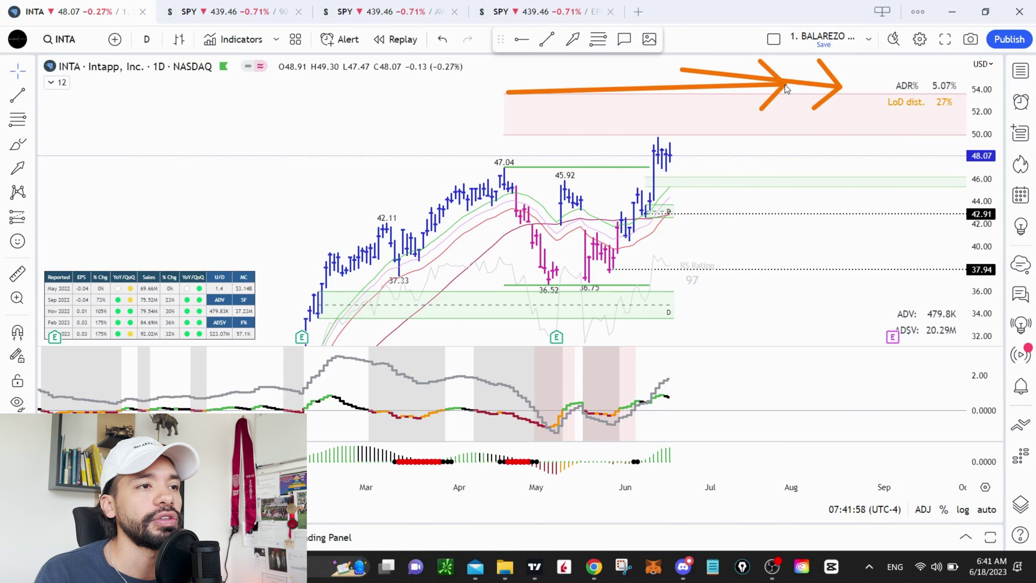
{"action": "left_click_drag", "start_coordinate": [554, 101], "coordinate": [830, 102]}
{"action": "left_click_drag", "start_coordinate": [664, 94], "coordinate": [861, 98]}
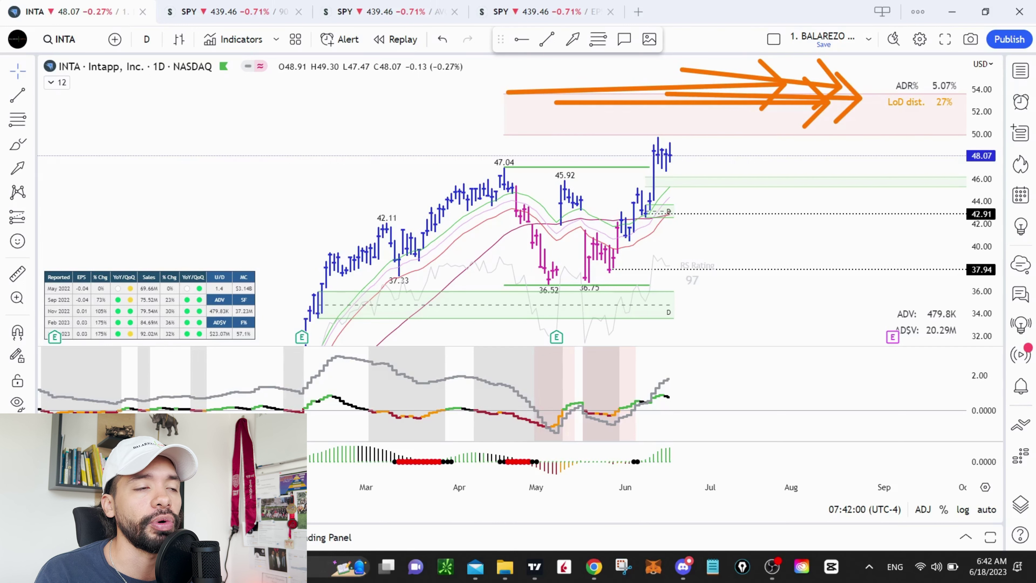
{"action": "key", "text": "Escape"}
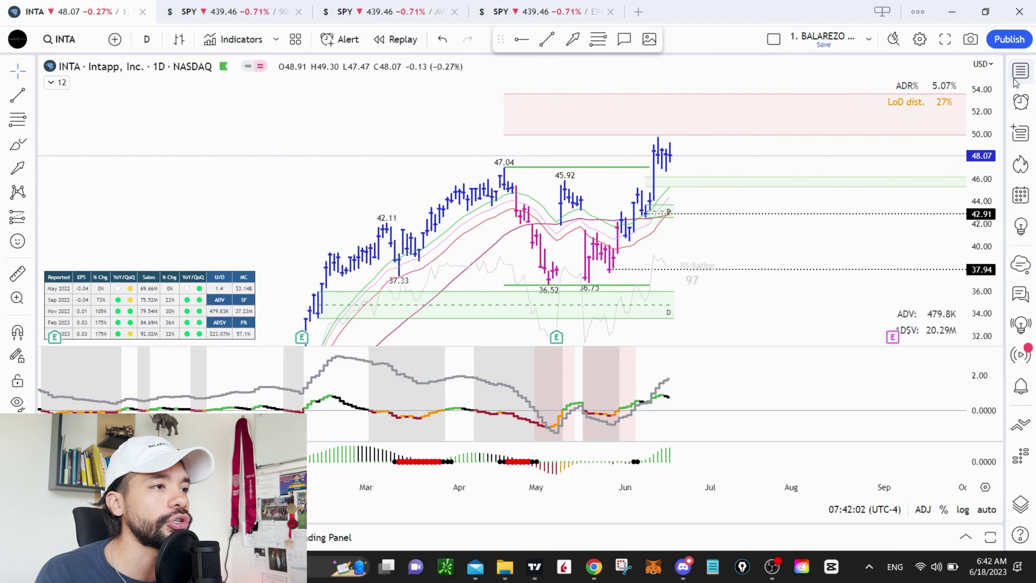
Switch the chart to DOCN, hide the watchlist, and fit the recent price action in view.
{"action": "left_click", "coordinate": [1020, 70]}
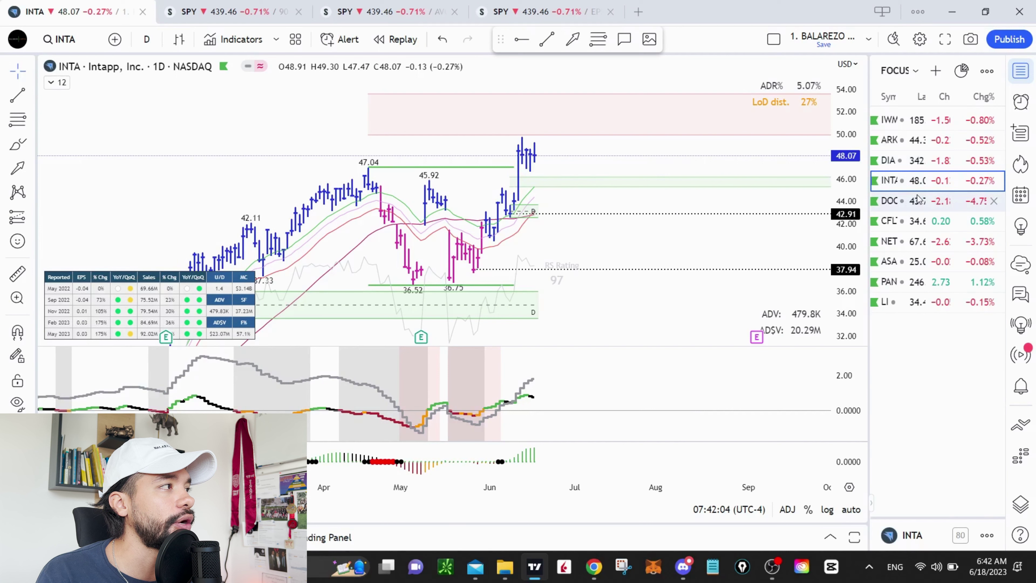
{"action": "left_click", "coordinate": [918, 199]}
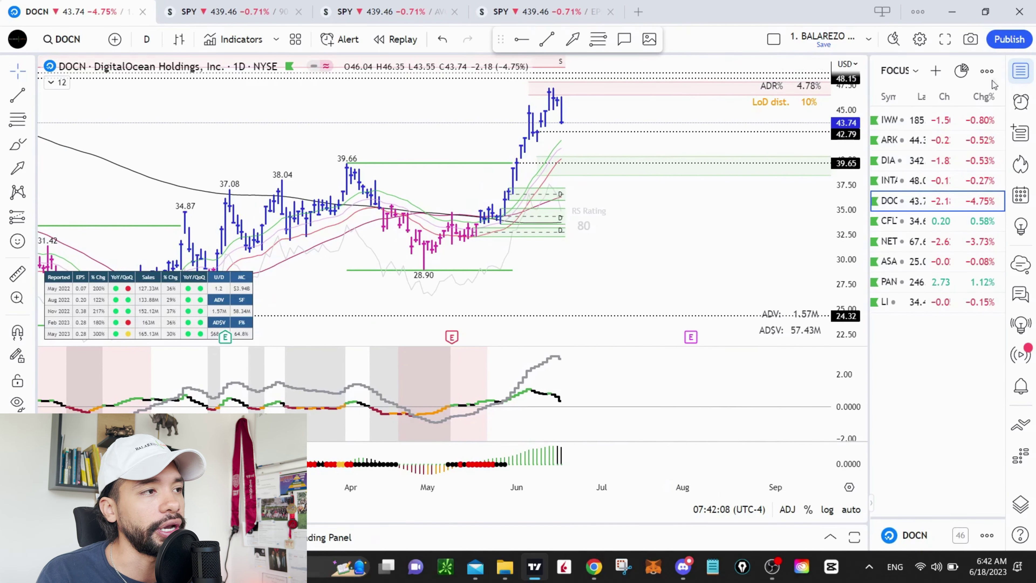
{"action": "left_click", "coordinate": [1021, 70]}
{"action": "left_click_drag", "start_coordinate": [768, 223], "coordinate": [757, 245]}
{"action": "double_click", "coordinate": [977, 195]}
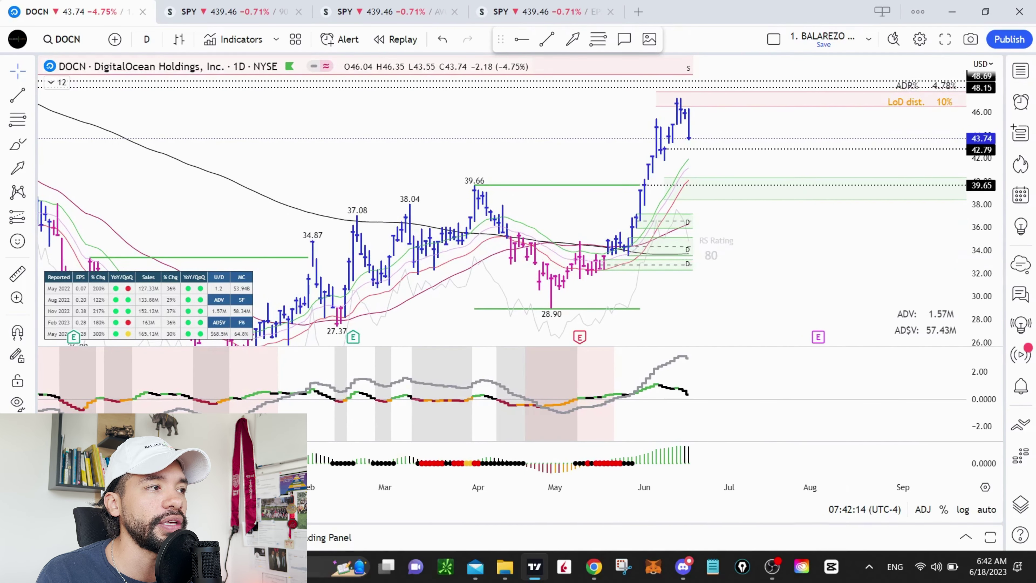
Box DOCN's base between 39.66 and 28.90, the June rally, and the pullback area from 42.79 to 39.65, and clear the boxes.
{"action": "mouse_move", "coordinate": [436, 169]}
{"action": "left_mouse_down"}
{"action": "mouse_move", "coordinate": [538, 221]}
{"action": "mouse_move", "coordinate": [640, 327]}
{"action": "left_mouse_up"}
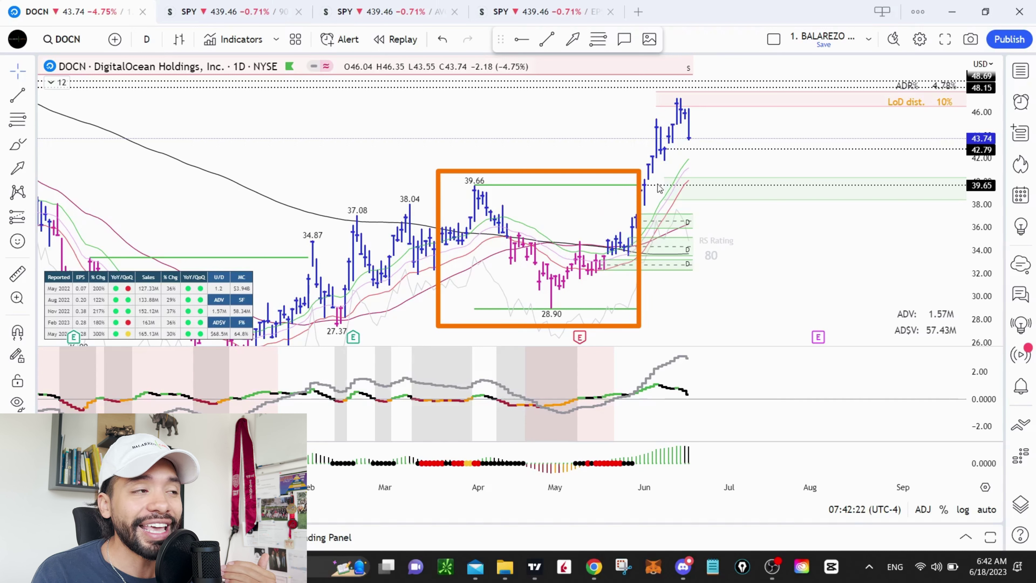
{"action": "left_click_drag", "start_coordinate": [656, 184], "coordinate": [698, 82]}
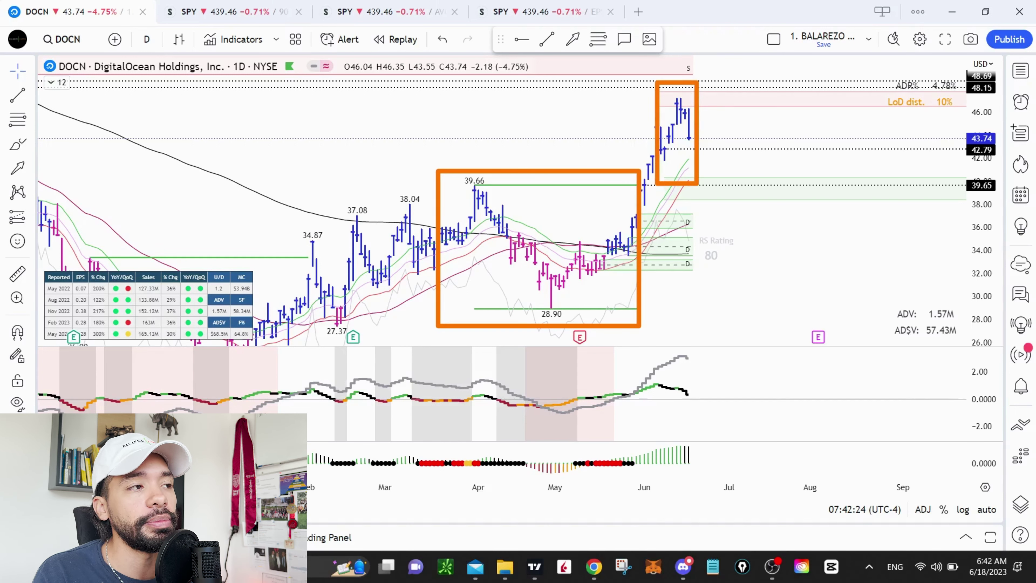
{"action": "key", "text": "Escape"}
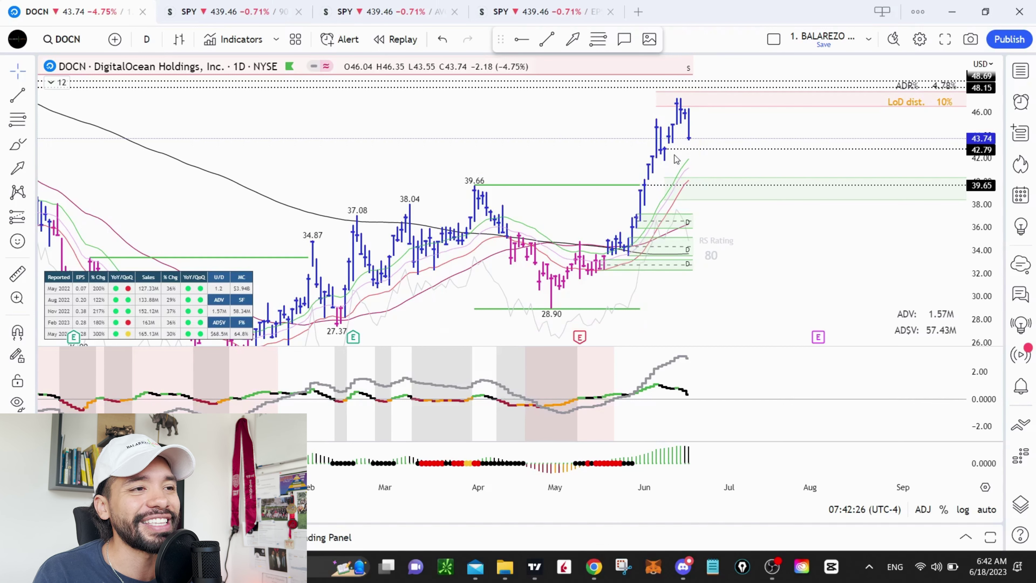
{"action": "left_click_drag", "start_coordinate": [680, 146], "coordinate": [733, 187]}
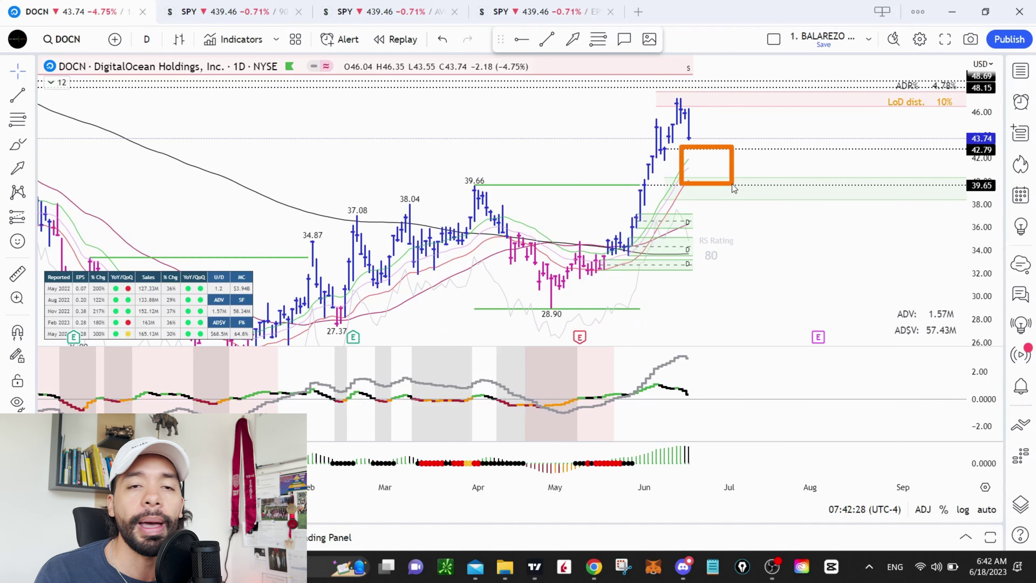
{"action": "key", "text": "ctrl+z"}
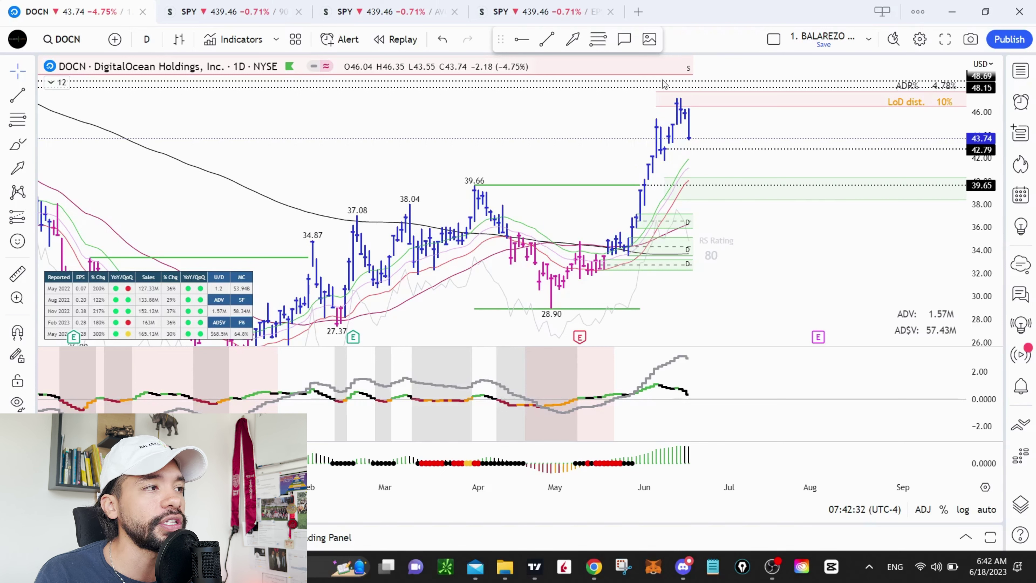
Box DOCN's June highs at the red resistance zone, the prior swing high and the swing low near 42, and clear the boxes.
{"action": "left_click_drag", "start_coordinate": [646, 75], "coordinate": [723, 118]}
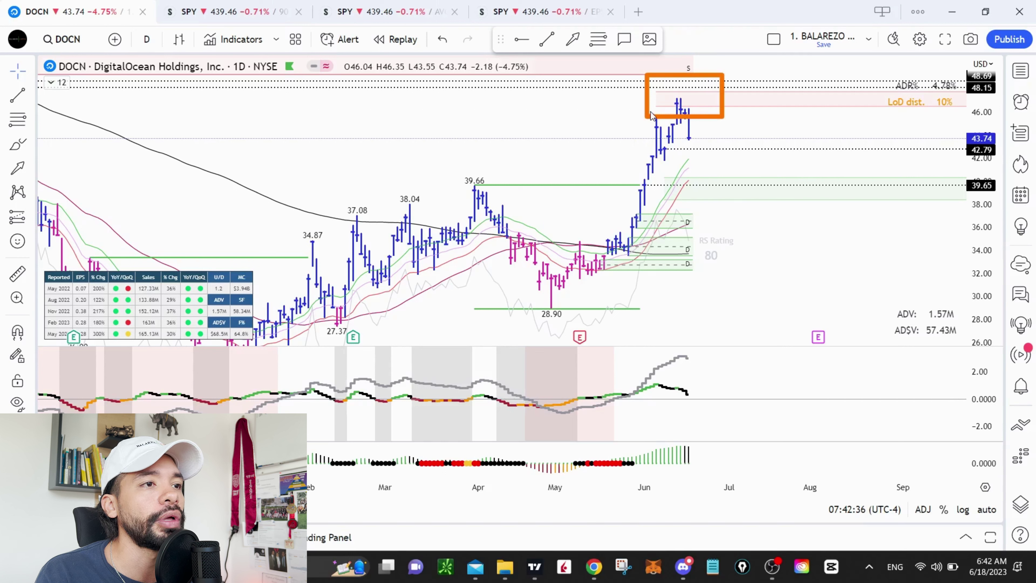
{"action": "left_click_drag", "start_coordinate": [646, 107], "coordinate": [668, 164]}
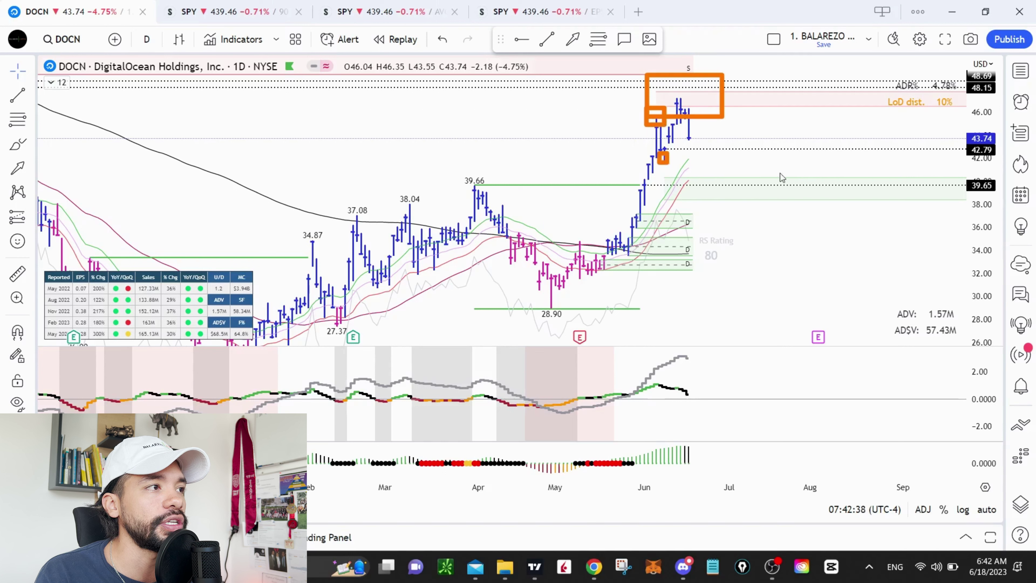
{"action": "key", "text": "e"}
Box DOCN's high in the red zone, the pullback area below 42.79, the 39.66 breakout level and a projected rally above 48.15, and clear them.
{"action": "left_click_drag", "start_coordinate": [666, 87], "coordinate": [695, 105]}
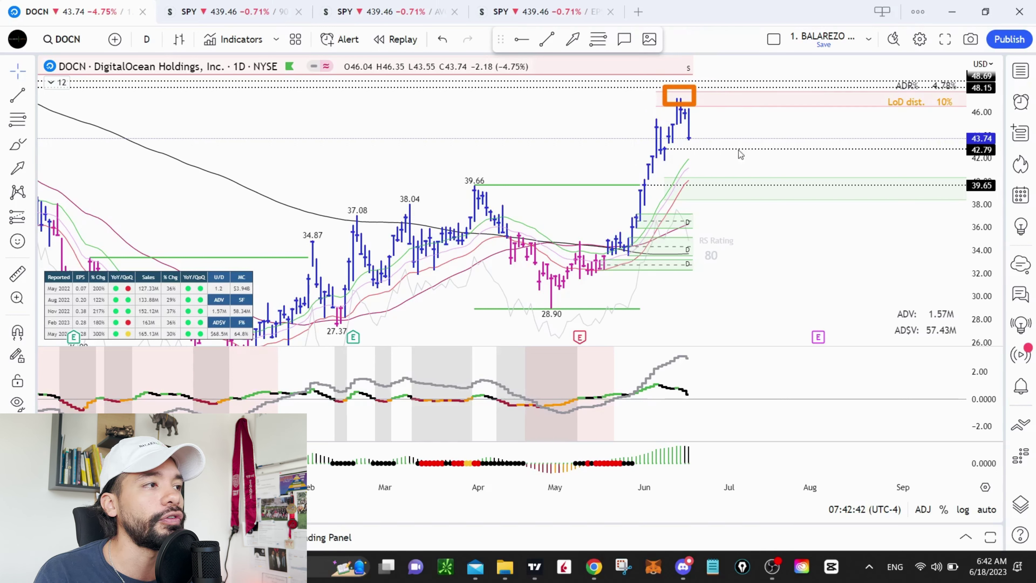
{"action": "left_click_drag", "start_coordinate": [682, 150], "coordinate": [738, 184]}
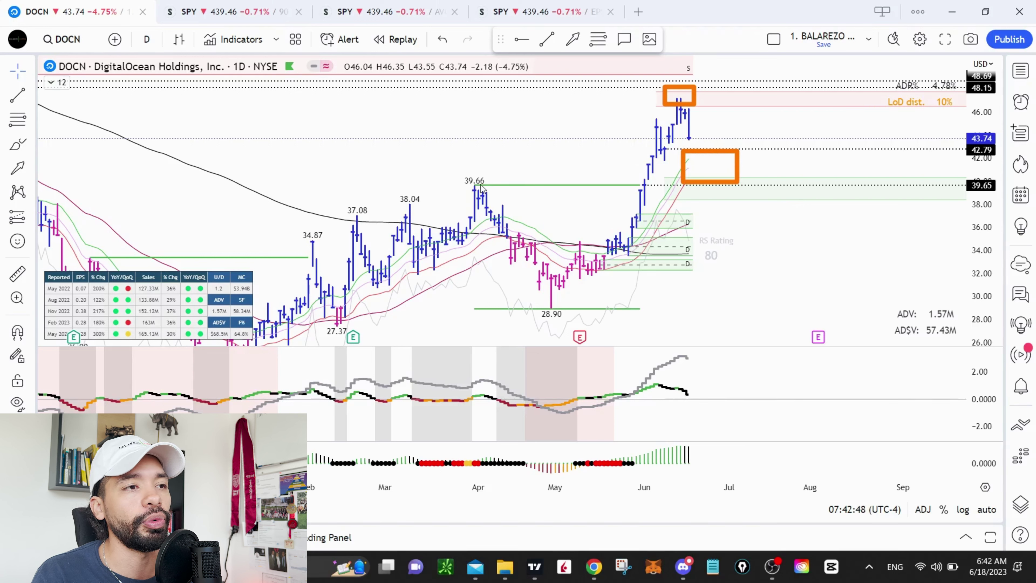
{"action": "left_click_drag", "start_coordinate": [460, 178], "coordinate": [769, 193]}
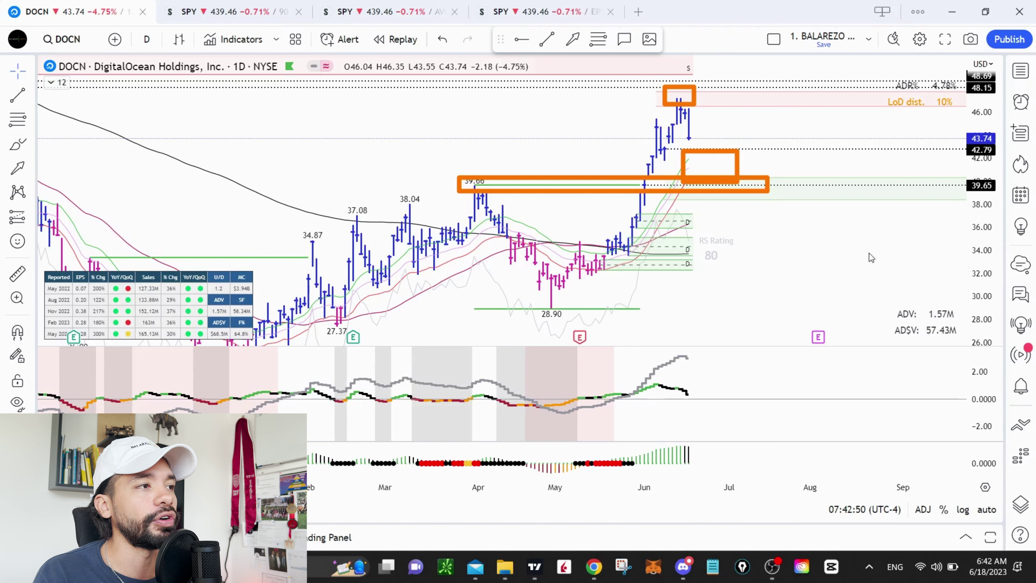
{"action": "key", "text": "Escape"}
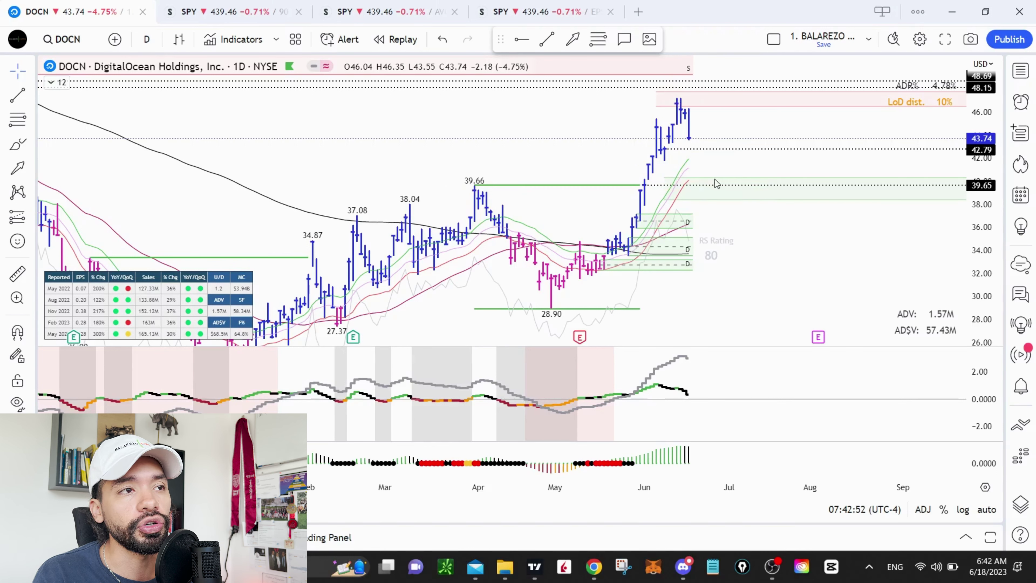
{"action": "left_click_drag", "start_coordinate": [714, 178], "coordinate": [779, 70]}
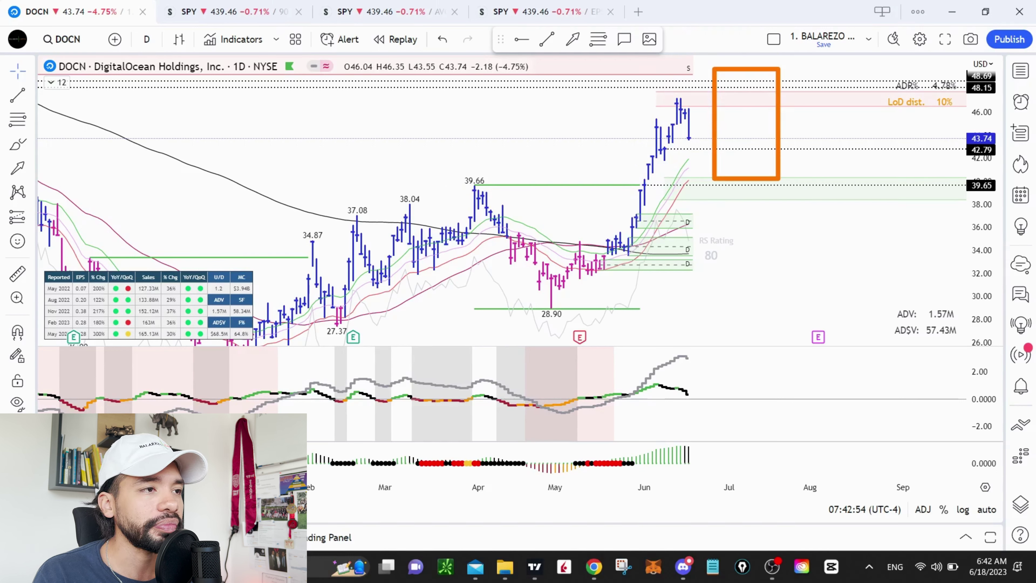
{"action": "key", "text": "Delete"}
Show the watchlist again, switch the chart to CFLT, and mark its June highs above 37.14 with a short horizontal line.
{"action": "left_click", "coordinate": [1020, 71]}
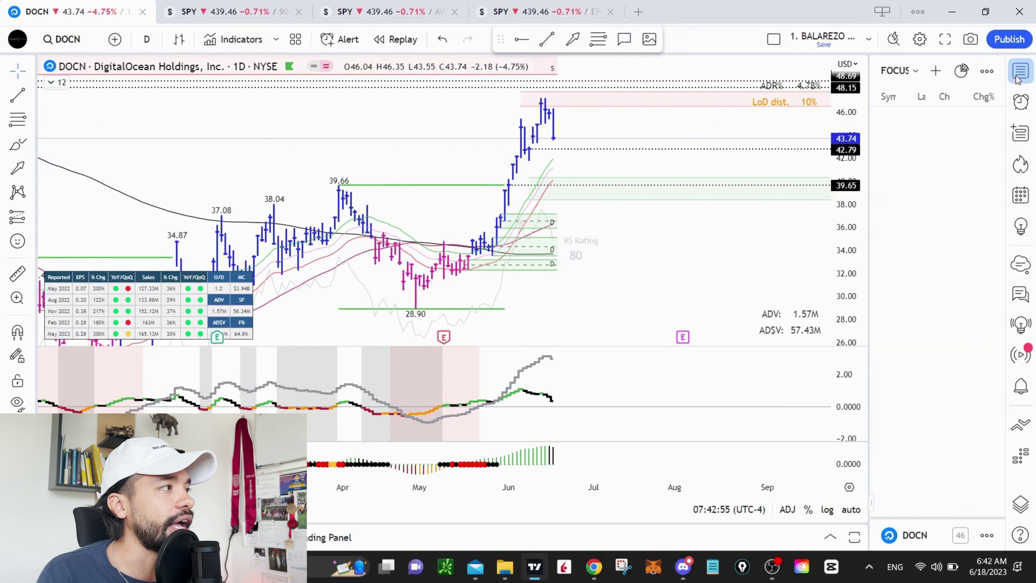
{"action": "left_click", "coordinate": [943, 219]}
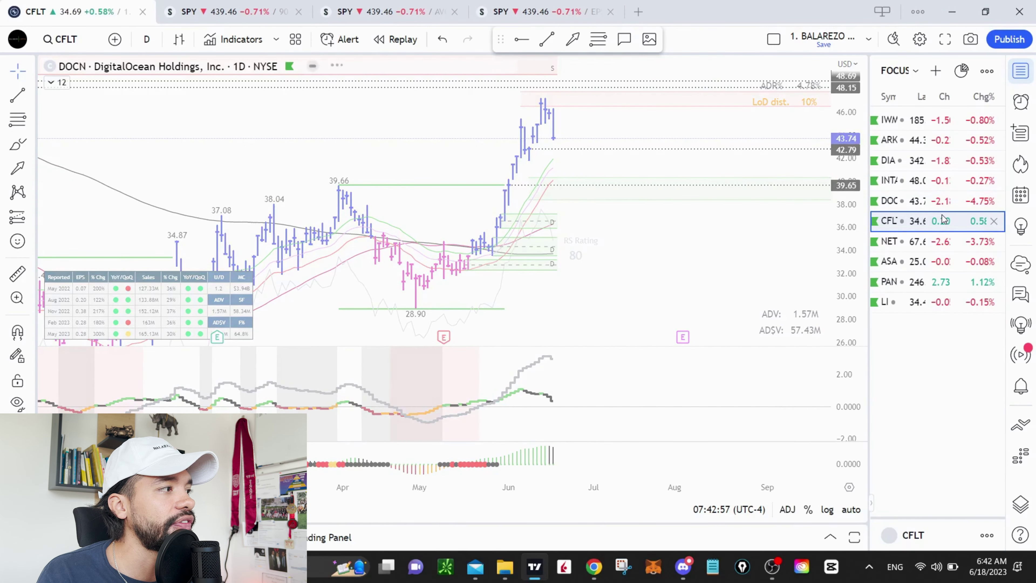
{"action": "left_click_drag", "start_coordinate": [690, 244], "coordinate": [716, 249]}
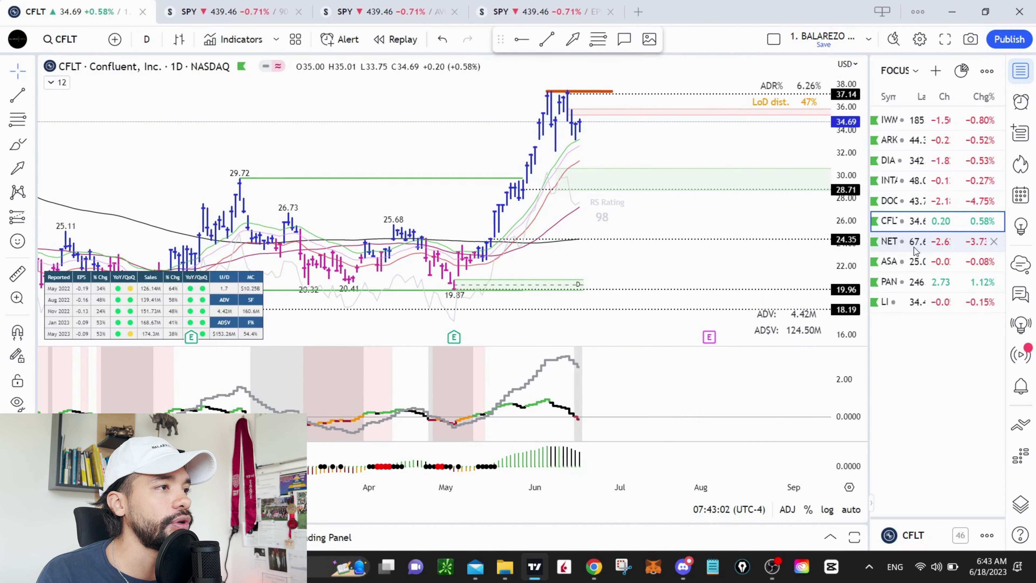
Switch to NET, draw arrows for the rally from 39.90, along the 60 level and along the highs near 72.41, and clear them.
{"action": "left_click", "coordinate": [922, 246]}
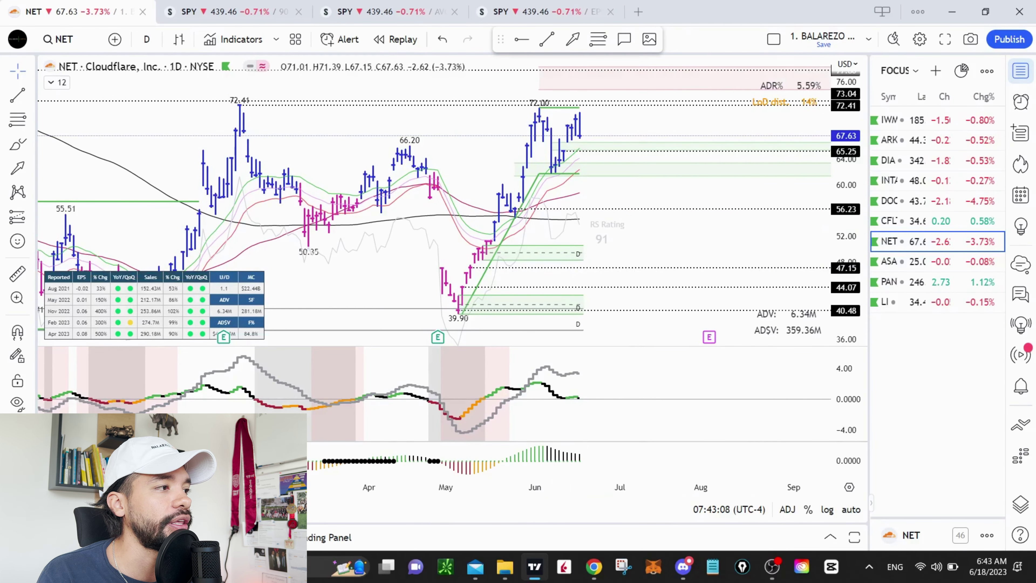
{"action": "mouse_move", "coordinate": [463, 326]}
{"action": "left_mouse_down"}
{"action": "mouse_move", "coordinate": [546, 184]}
{"action": "mouse_move", "coordinate": [683, 182]}
{"action": "left_mouse_up"}
{"action": "left_click_drag", "start_coordinate": [659, 157], "coordinate": [656, 206]}
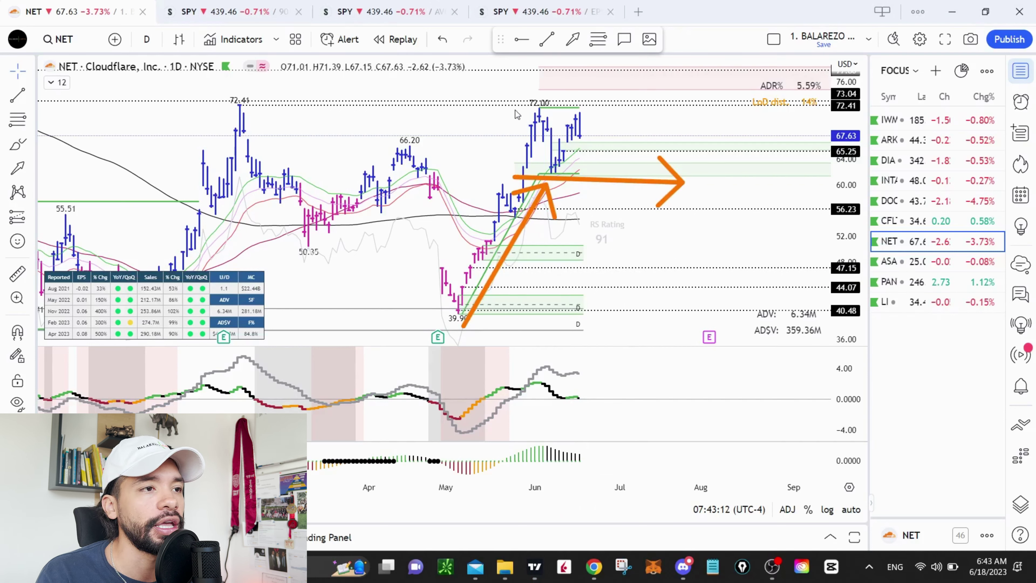
{"action": "left_click_drag", "start_coordinate": [506, 108], "coordinate": [752, 99]}
{"action": "left_click_drag", "start_coordinate": [725, 76], "coordinate": [728, 124]}
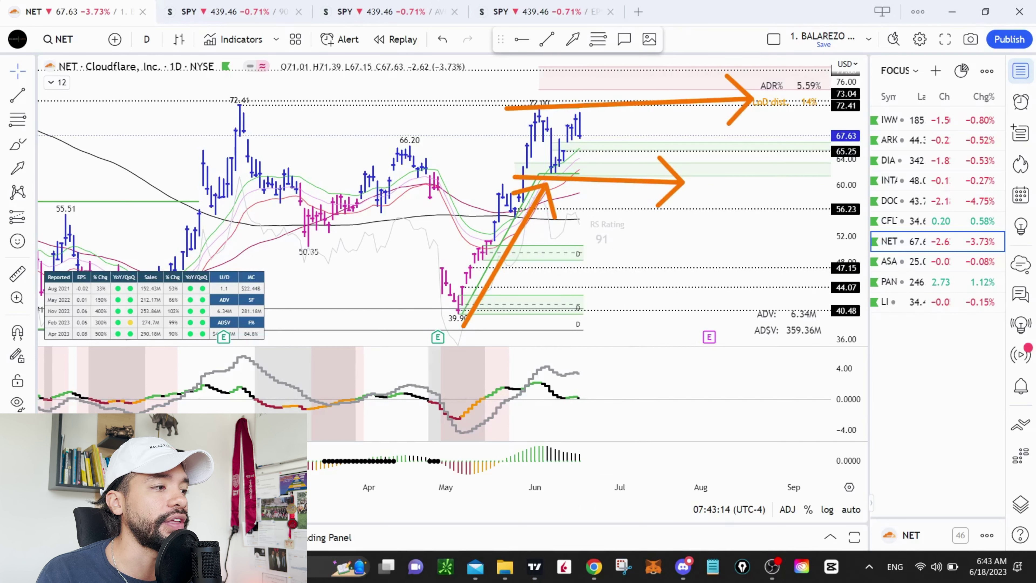
{"action": "key", "text": "Escape"}
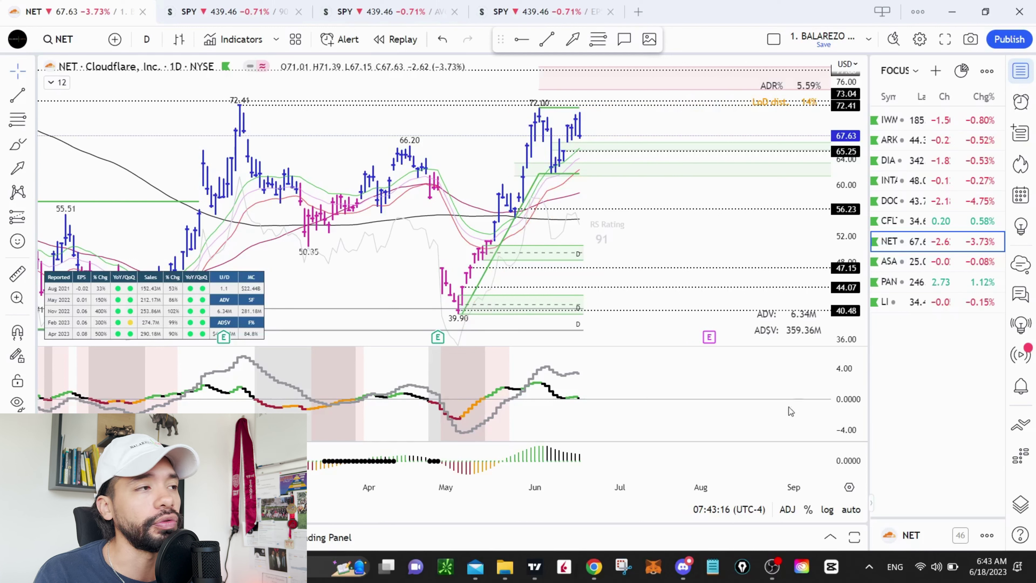
Point arrows at the latest readings of both indicators below NET's price chart, emphasize the upper one, and clear the arrows.
{"action": "mouse_move", "coordinate": [740, 294]}
{"action": "left_mouse_down"}
{"action": "mouse_move", "coordinate": [599, 379]}
{"action": "mouse_move", "coordinate": [632, 388]}
{"action": "left_mouse_up"}
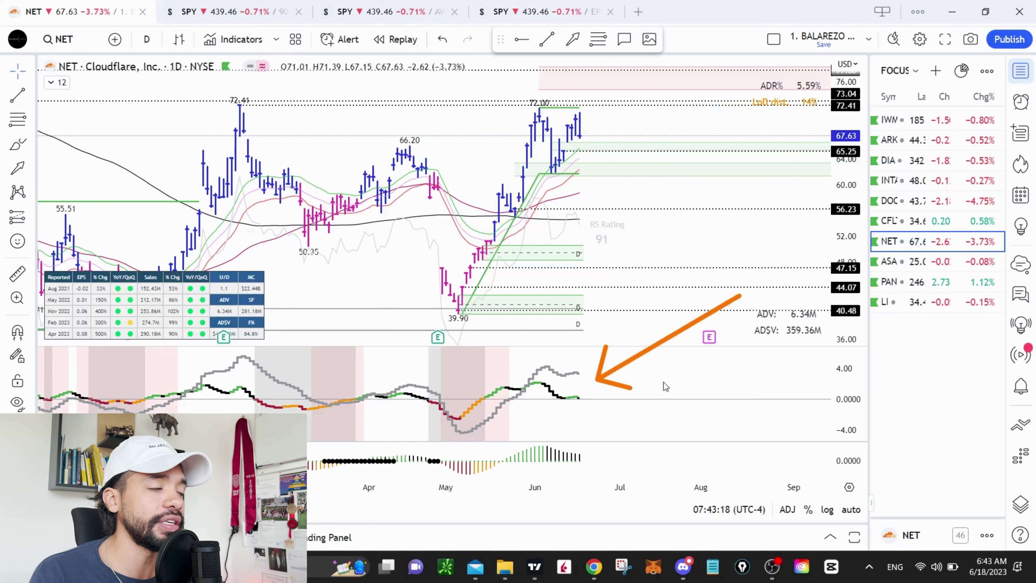
{"action": "mouse_move", "coordinate": [759, 377]}
{"action": "left_mouse_down"}
{"action": "mouse_move", "coordinate": [608, 457]}
{"action": "mouse_move", "coordinate": [641, 467]}
{"action": "left_mouse_up"}
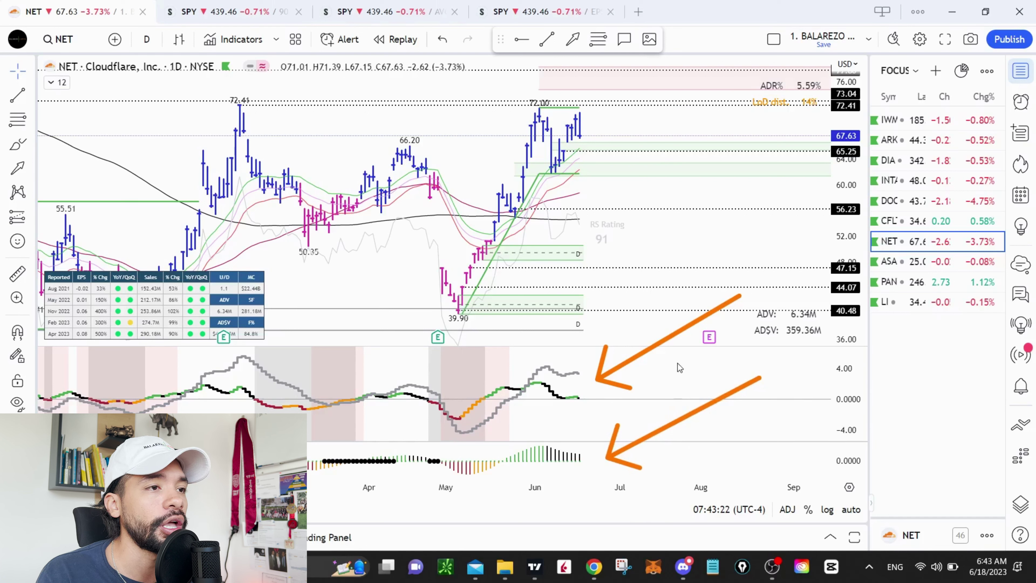
{"action": "left_click_drag", "start_coordinate": [741, 293], "coordinate": [597, 373]}
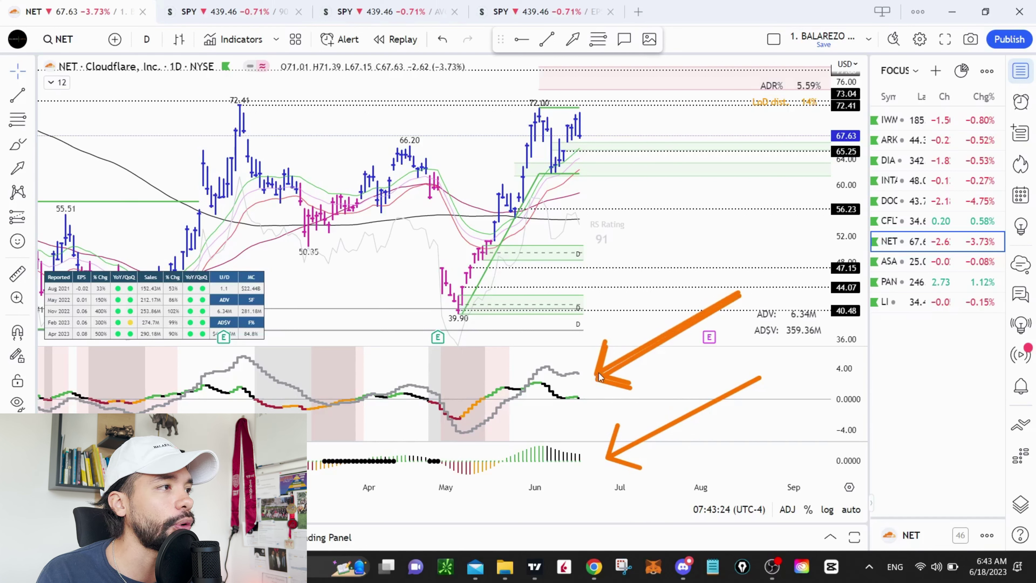
{"action": "key", "text": "Escape"}
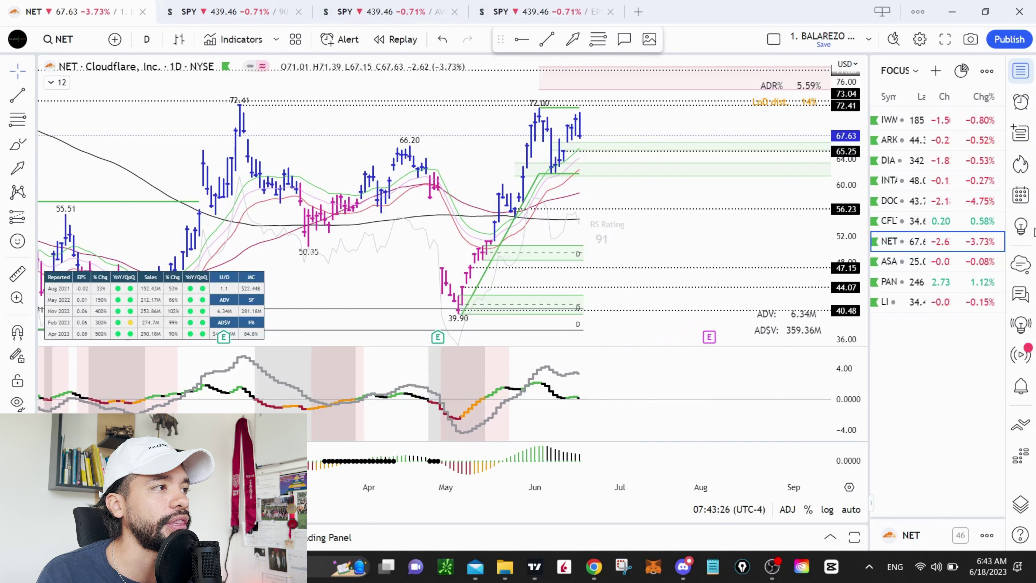
Draw arrows along NET's highs near 72.41 and its declining indicator, clear them, and point an arrow at the green support zone below 65.25.
{"action": "mouse_move", "coordinate": [493, 105]}
{"action": "left_mouse_down"}
{"action": "mouse_move", "coordinate": [606, 107]}
{"action": "mouse_move", "coordinate": [641, 130]}
{"action": "left_mouse_up"}
{"action": "left_click_drag", "start_coordinate": [537, 369], "coordinate": [601, 404]}
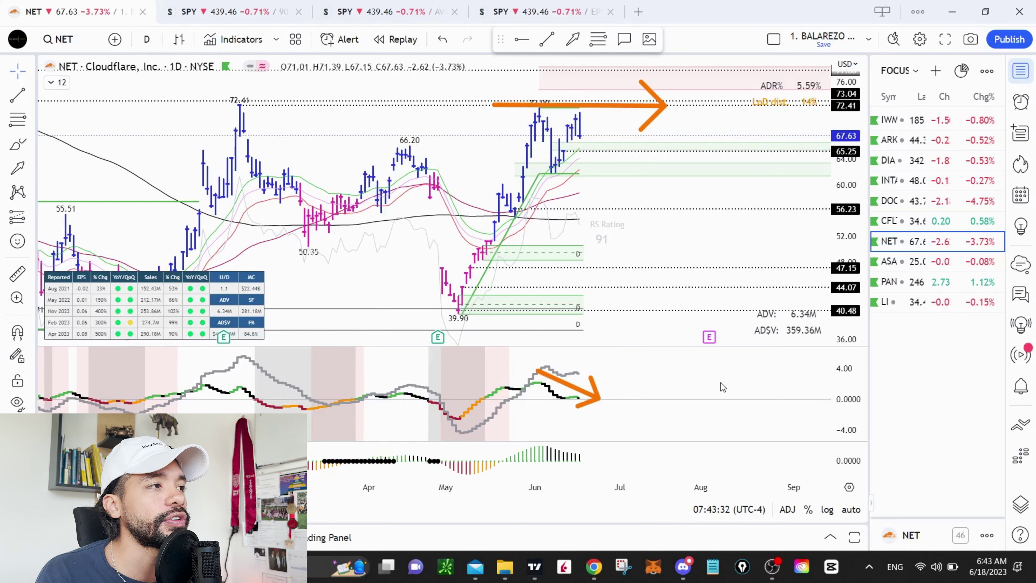
{"action": "key", "text": "Escape"}
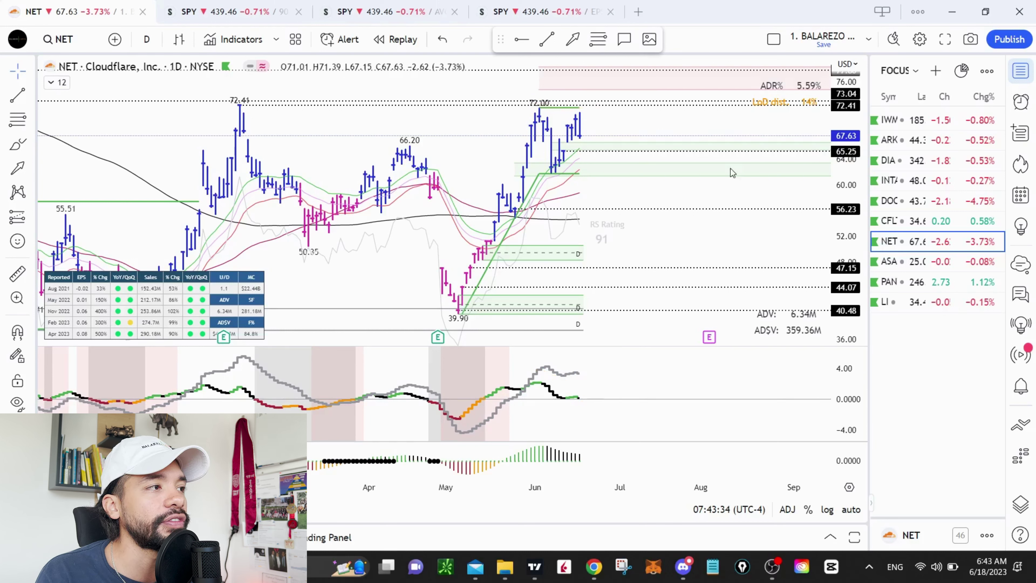
{"action": "mouse_move", "coordinate": [677, 209]}
{"action": "left_mouse_down"}
{"action": "mouse_move", "coordinate": [591, 164]}
{"action": "mouse_move", "coordinate": [619, 154]}
{"action": "mouse_move", "coordinate": [591, 169]}
{"action": "left_mouse_up"}
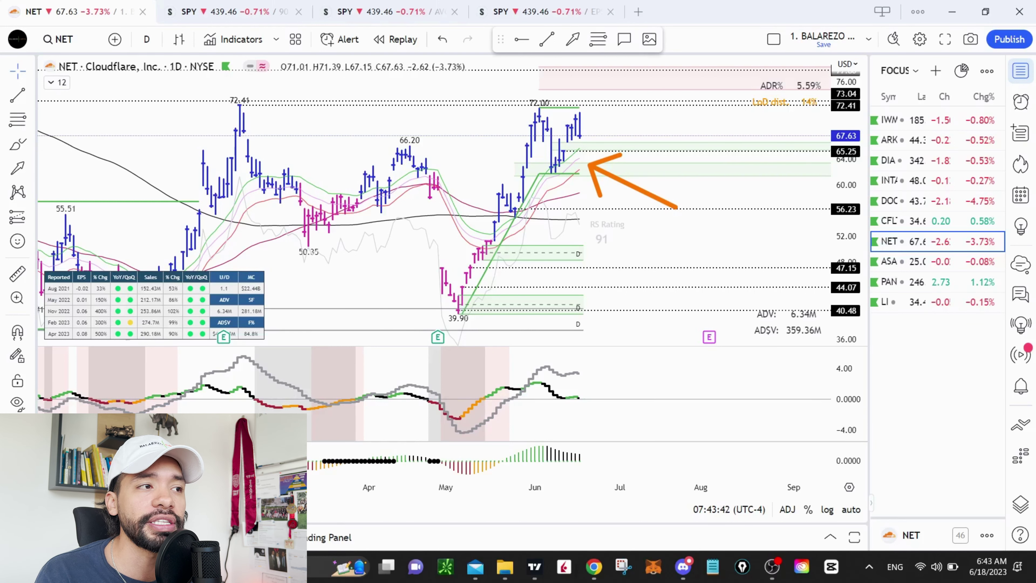
{"action": "left_click_drag", "start_coordinate": [631, 242], "coordinate": [638, 241]}
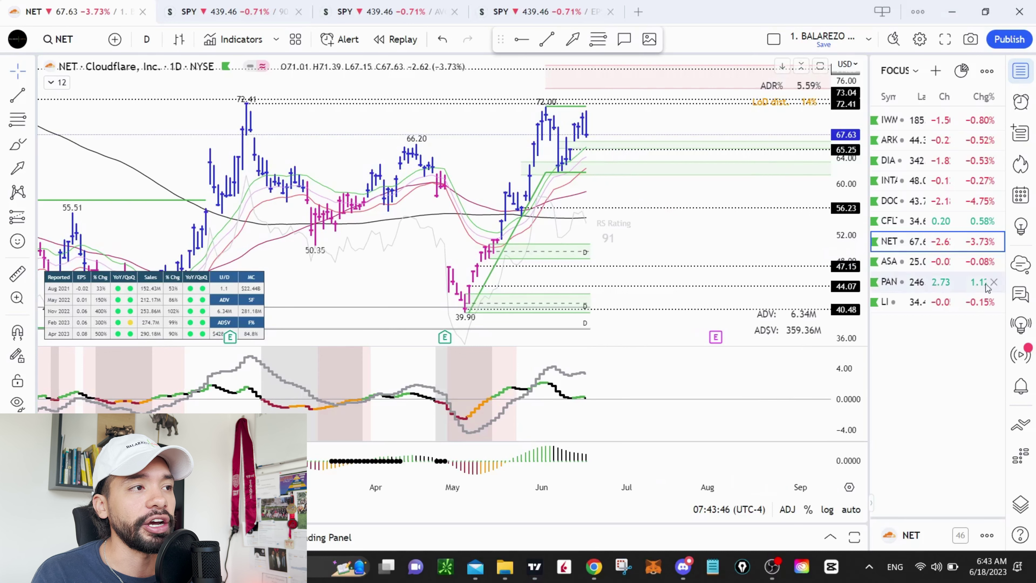
Widen the watchlist to show its full columns, narrow it back, and hide it to enlarge NET's chart.
{"action": "left_click_drag", "start_coordinate": [799, 175], "coordinate": [790, 176]}
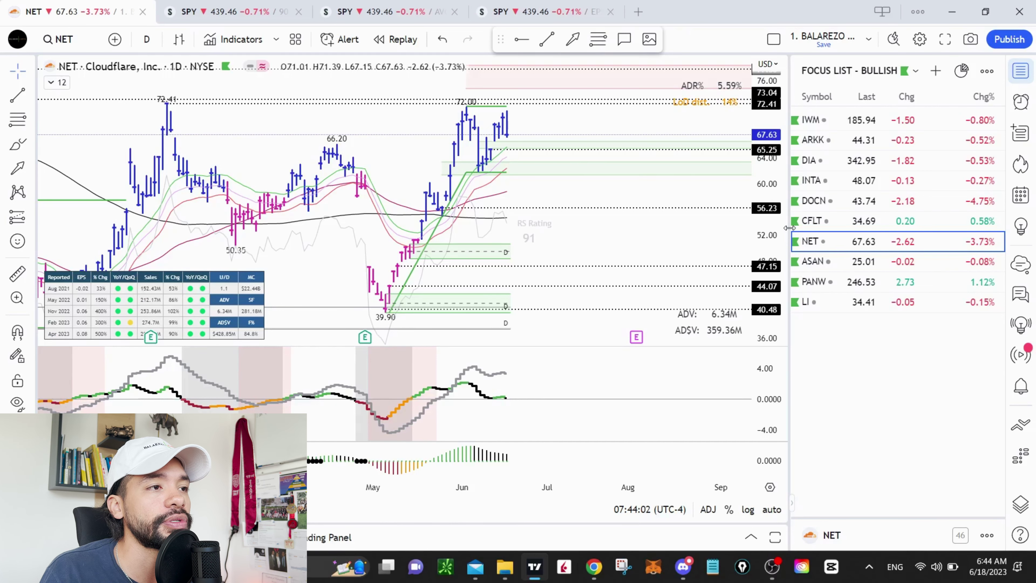
{"action": "left_click_drag", "start_coordinate": [789, 227], "coordinate": [869, 223]}
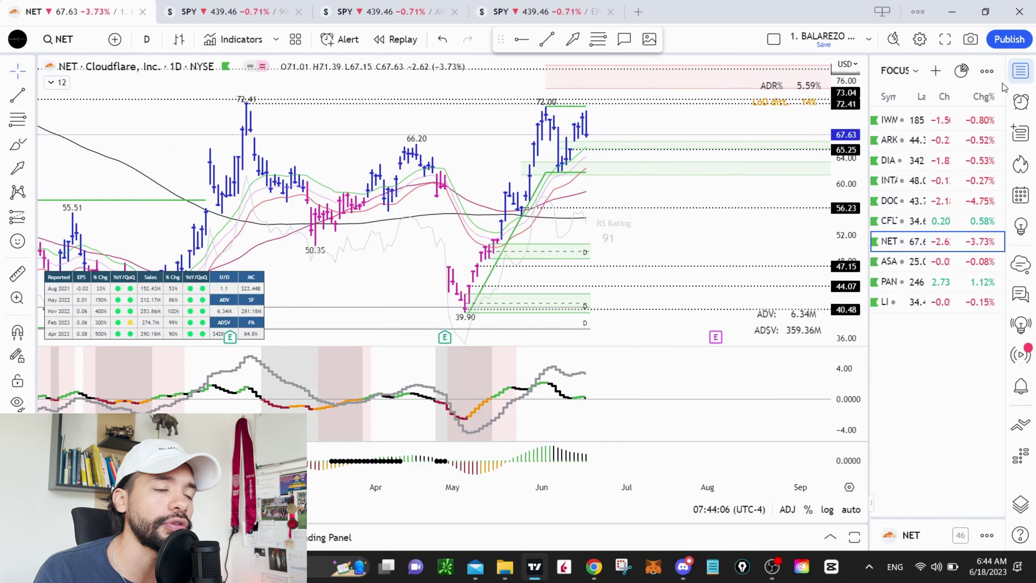
{"action": "left_click", "coordinate": [1015, 77]}
{"action": "left_click_drag", "start_coordinate": [845, 242], "coordinate": [805, 229]}
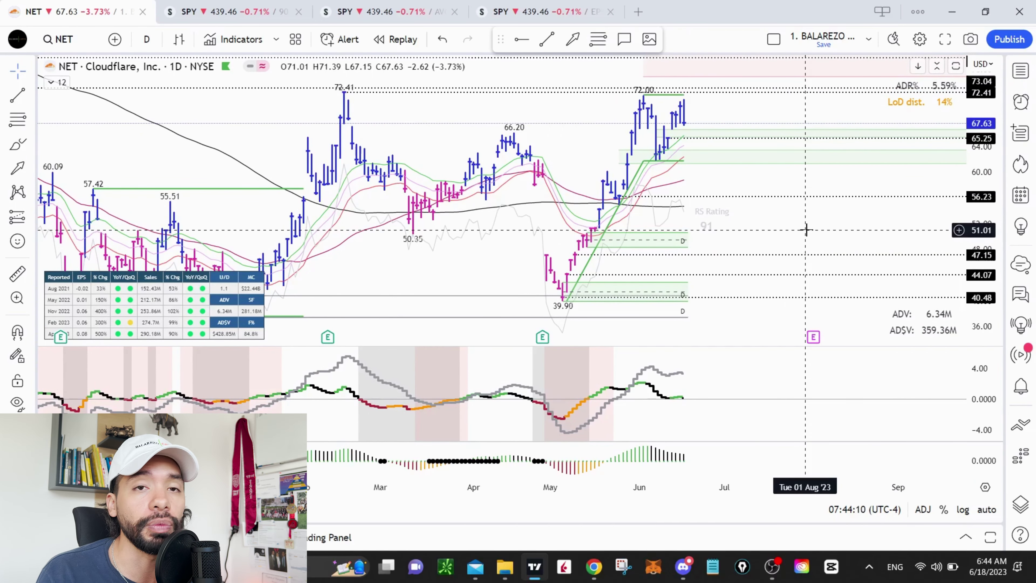
{"action": "left_click_drag", "start_coordinate": [798, 213], "coordinate": [798, 237]}
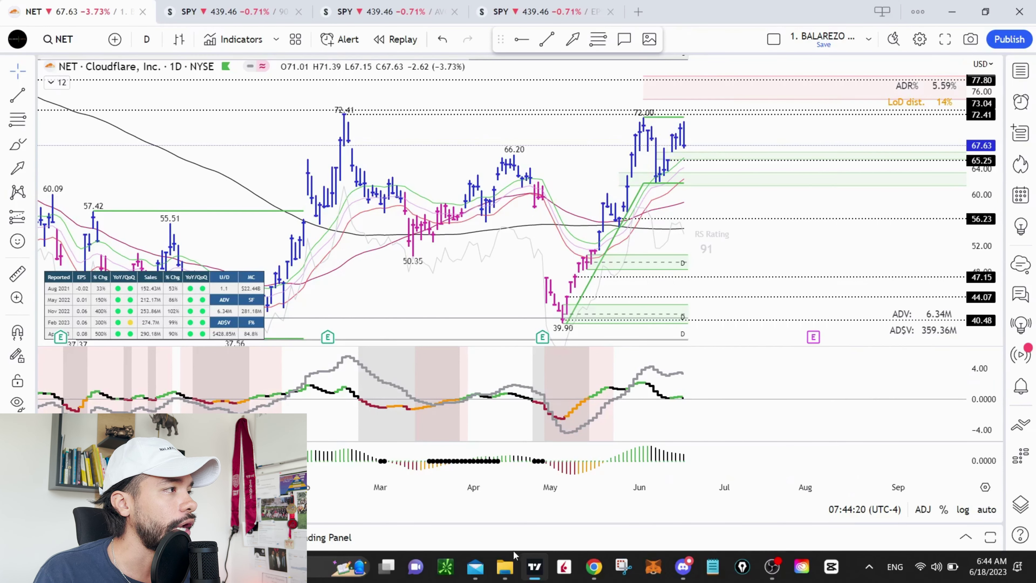
Switch to File Explorer and open the PHOTO image from the Saved Pictures folder, filling the screen.
{"action": "mouse_move", "coordinate": [508, 562]}
{"action": "left_click", "coordinate": [460, 516]}
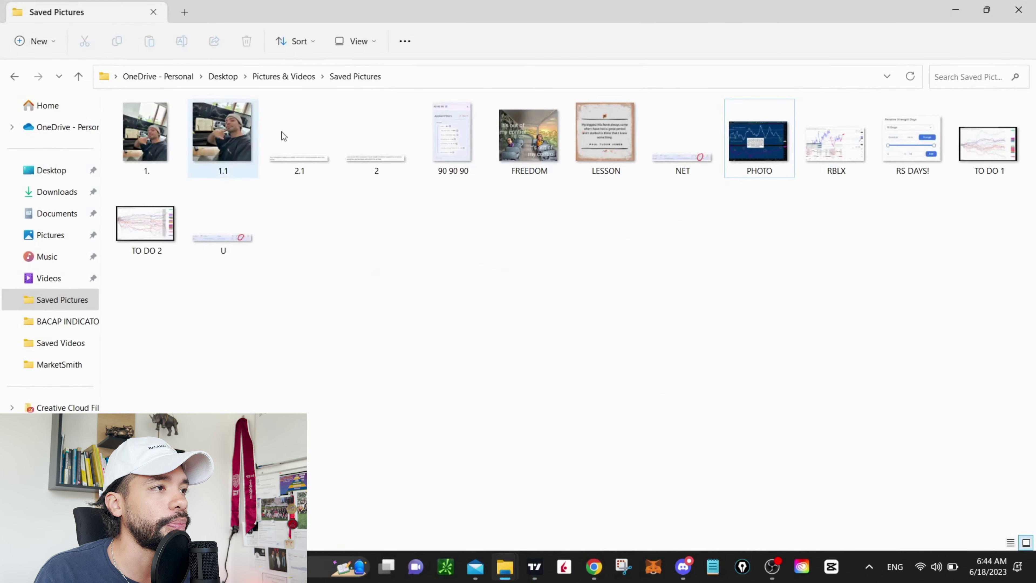
{"action": "double_click", "coordinate": [775, 153]}
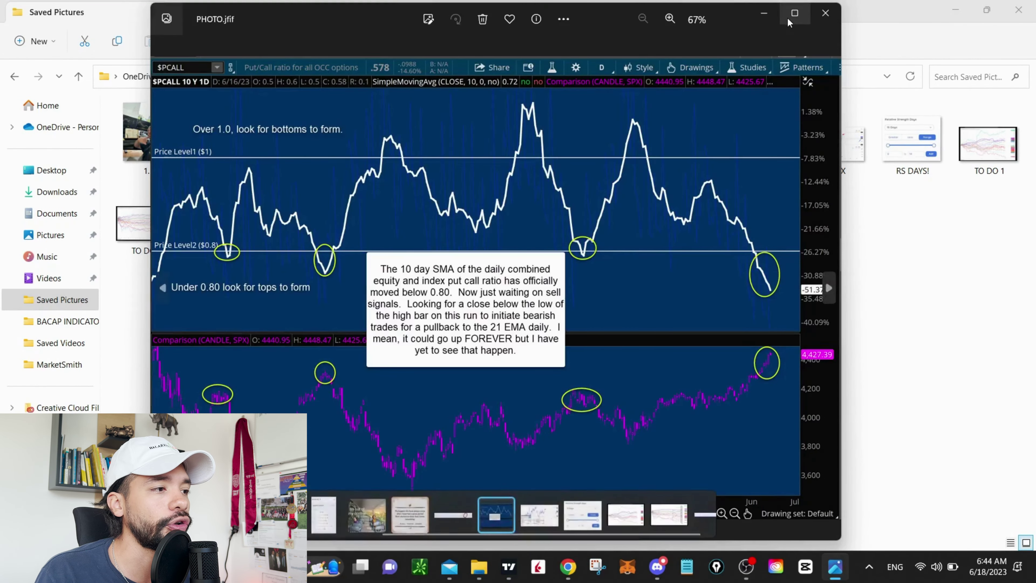
{"action": "left_click", "coordinate": [791, 17]}
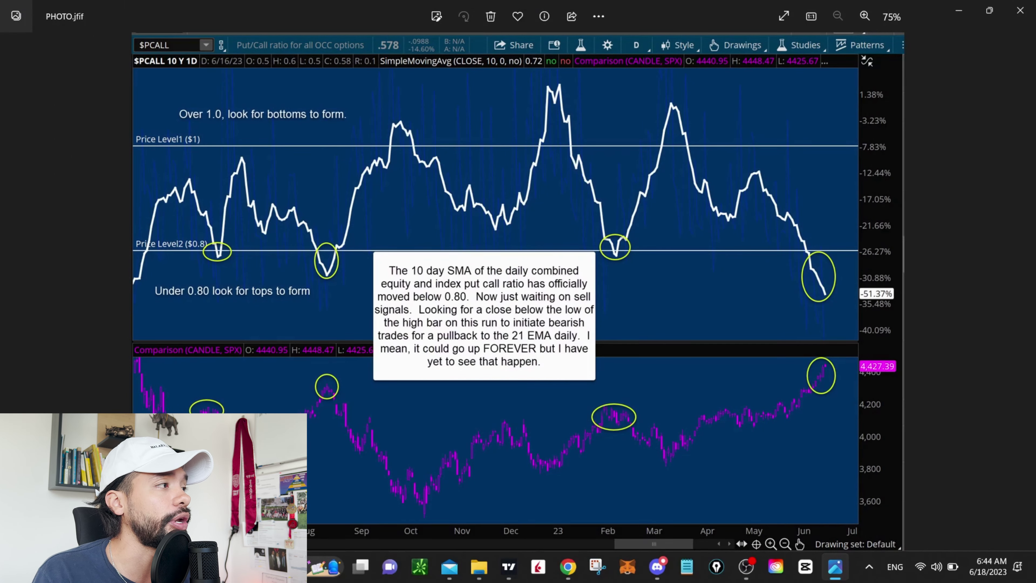
Circle the $PCALL put/call header, the 0.8 price level line and the three earlier highlighted market tops on the lower chart.
{"action": "key", "text": "alt+Tab"}
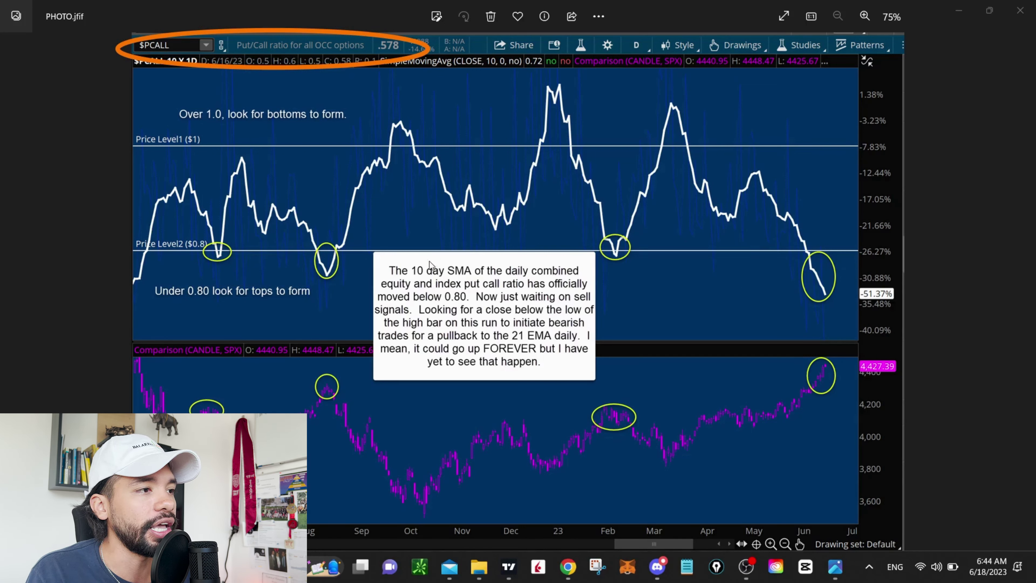
{"action": "left_click_drag", "start_coordinate": [101, 234], "coordinate": [890, 269]}
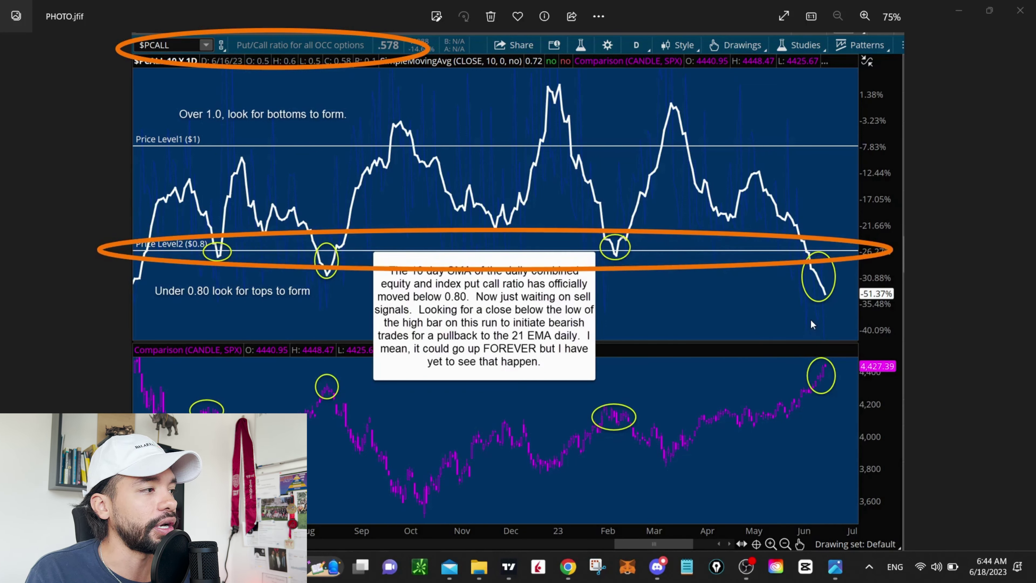
{"action": "left_click_drag", "start_coordinate": [174, 377], "coordinate": [241, 441]}
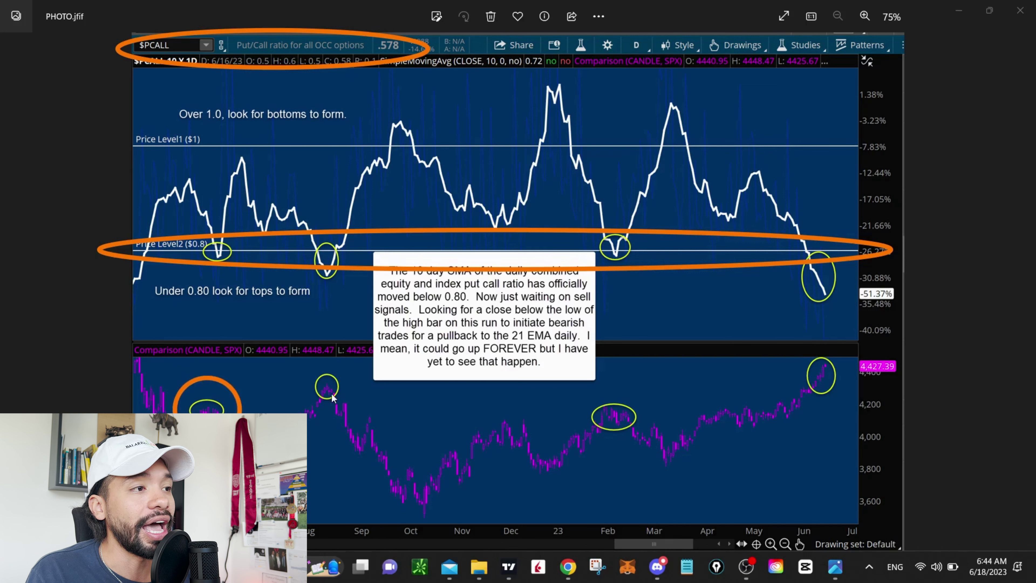
{"action": "left_click_drag", "start_coordinate": [297, 347], "coordinate": [385, 418]}
{"action": "left_click_drag", "start_coordinate": [550, 390], "coordinate": [666, 451]}
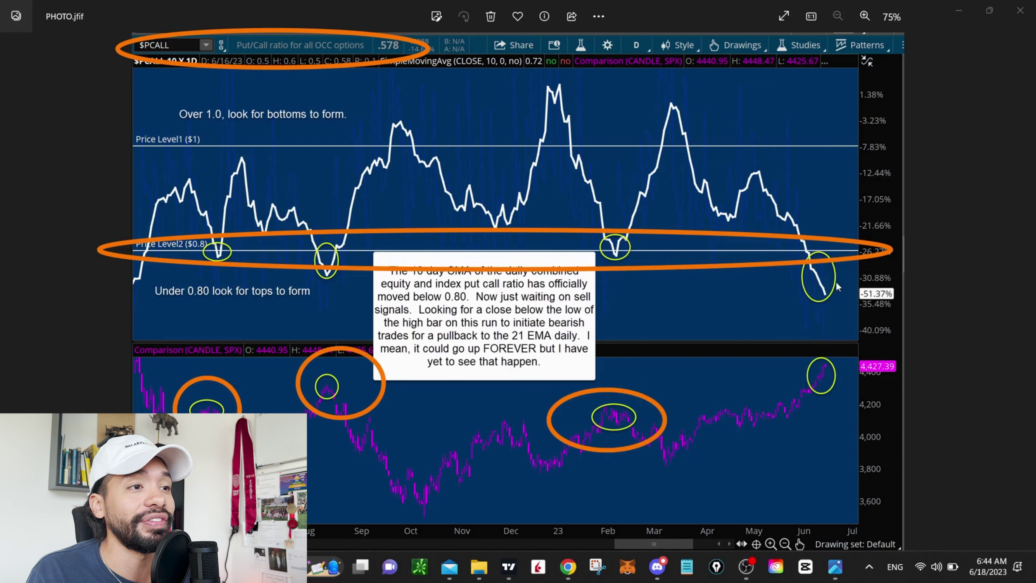
Circle the put/call line's latest drop below 0.8 twice, clear all the marks, and circle that drop again.
{"action": "left_click_drag", "start_coordinate": [810, 250], "coordinate": [865, 317]}
{"action": "left_click_drag", "start_coordinate": [783, 237], "coordinate": [882, 333]}
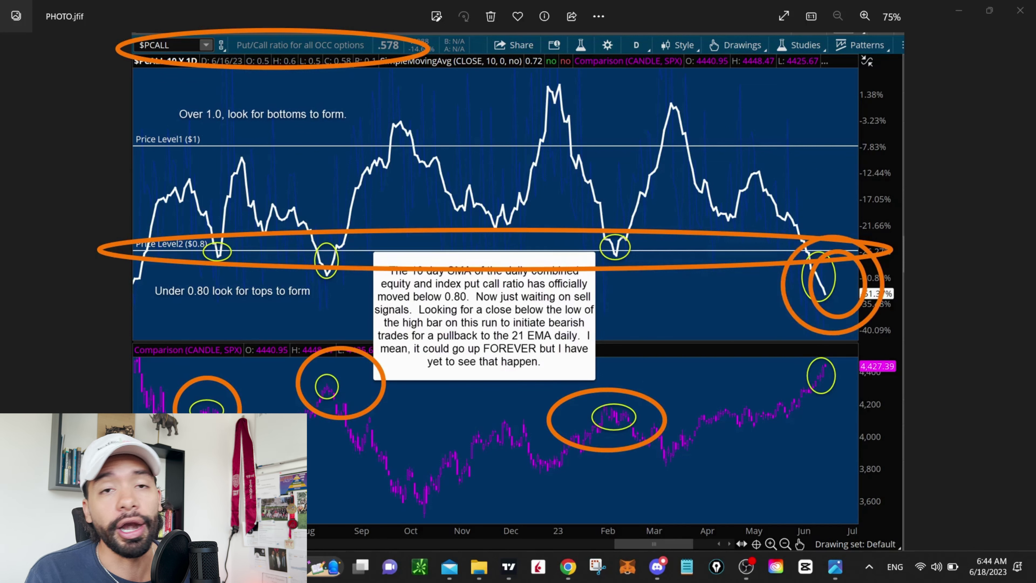
{"action": "key", "text": "e"}
{"action": "left_click_drag", "start_coordinate": [765, 222], "coordinate": [869, 329]}
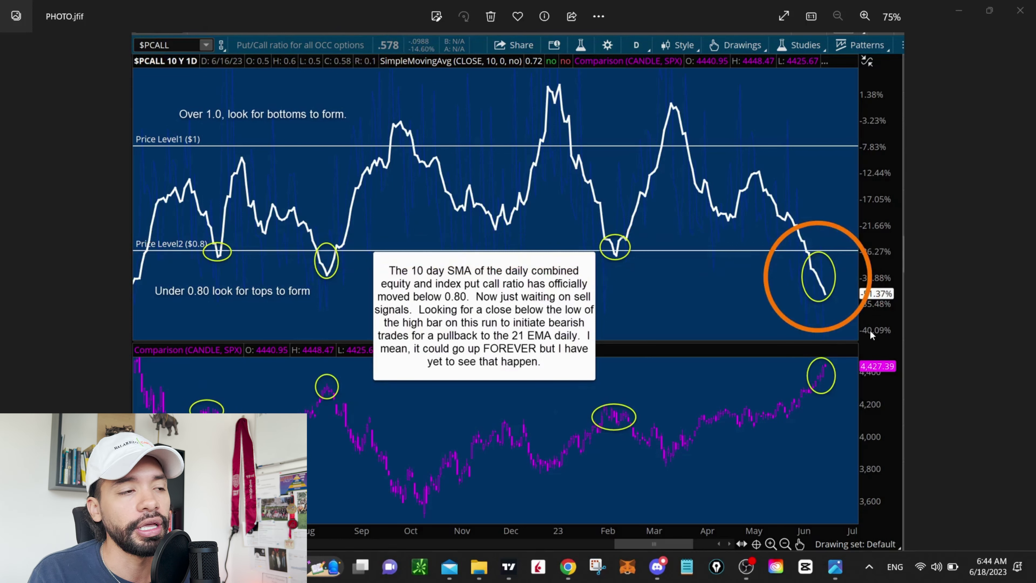